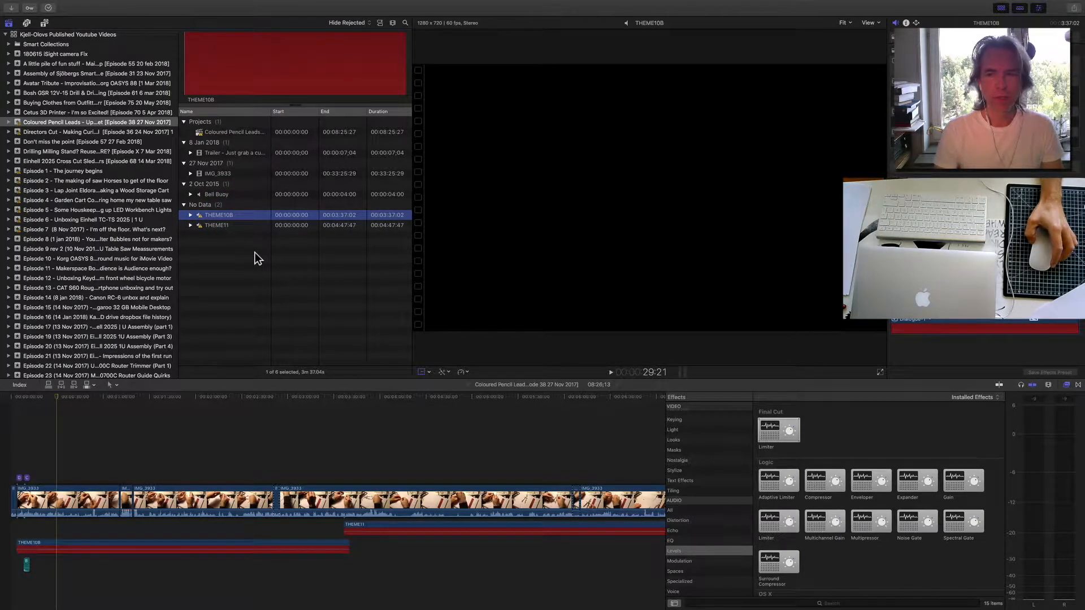
# - Reveal the source file of the THEME10B browser clip in Finder and widen the Original Media window
pyautogui.rightClick(201, 217)
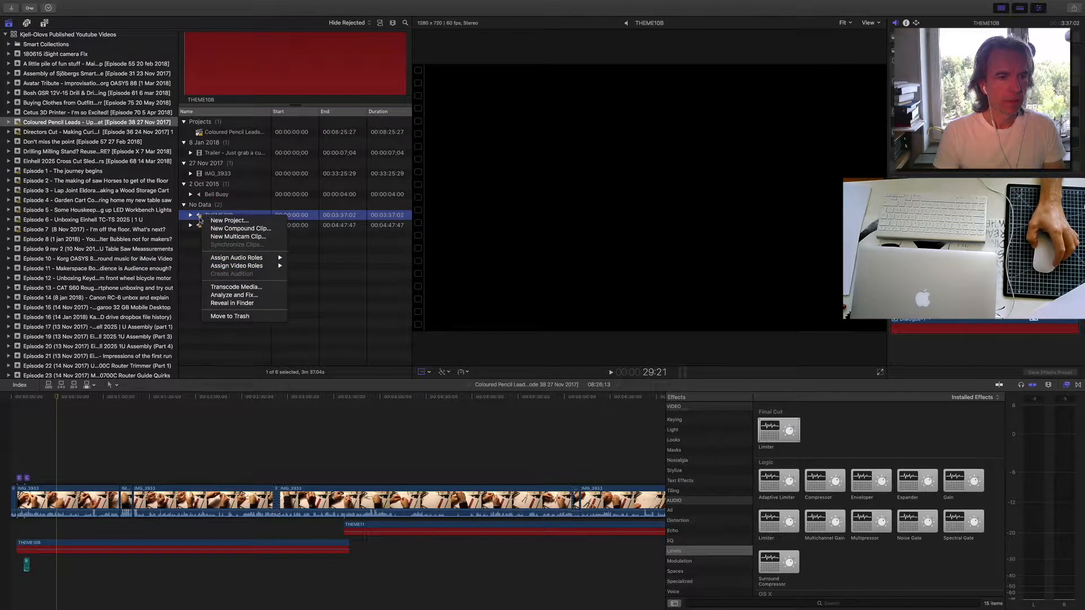
pyautogui.click(238, 303)
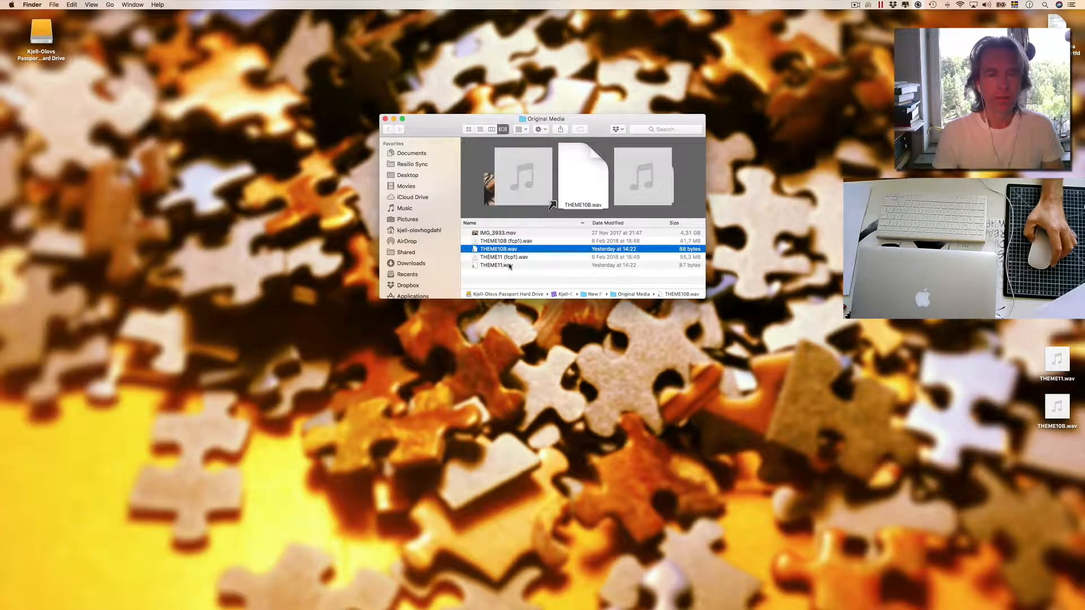
pyautogui.moveTo(420, 124); pyautogui.dragTo(386, 139)
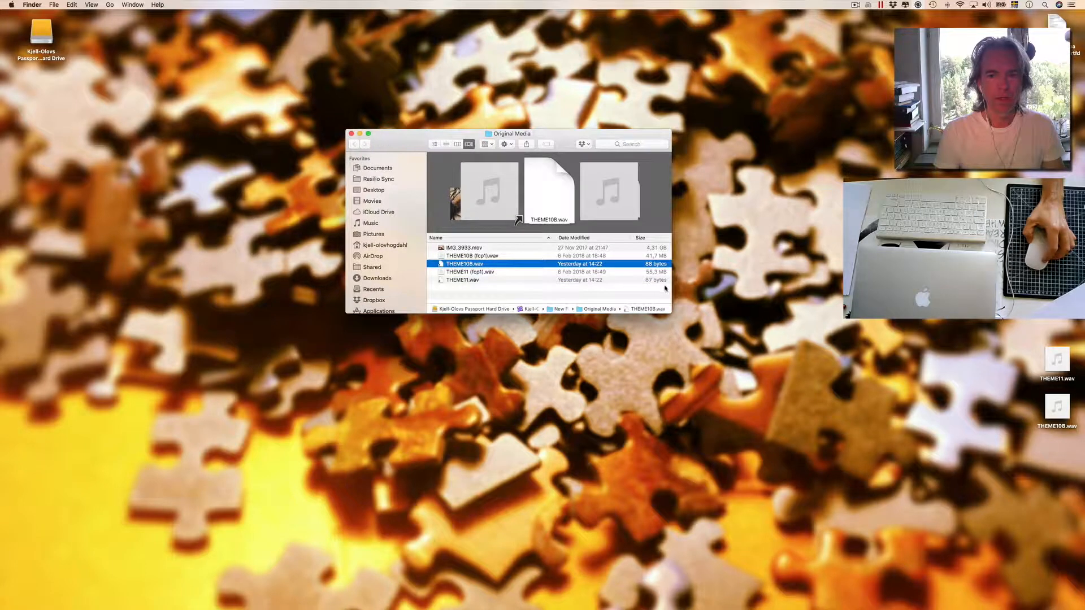
pyautogui.moveTo(672, 288); pyautogui.dragTo(842, 291)
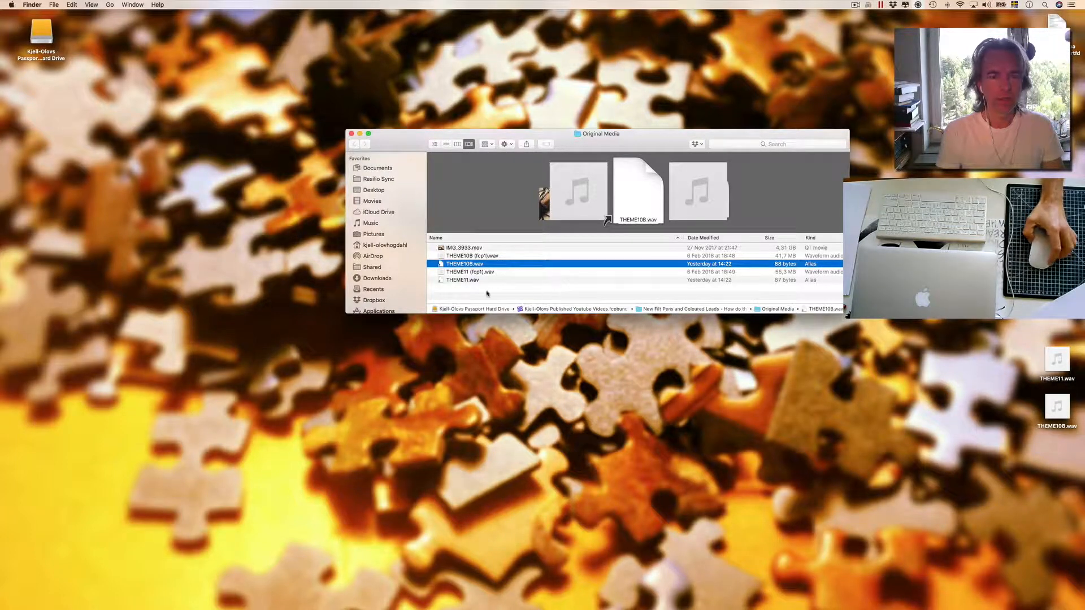
# - Show the file info of the THEME10B.wav alias and place its window beside the Original Media folder
pyautogui.rightClick(459, 268)
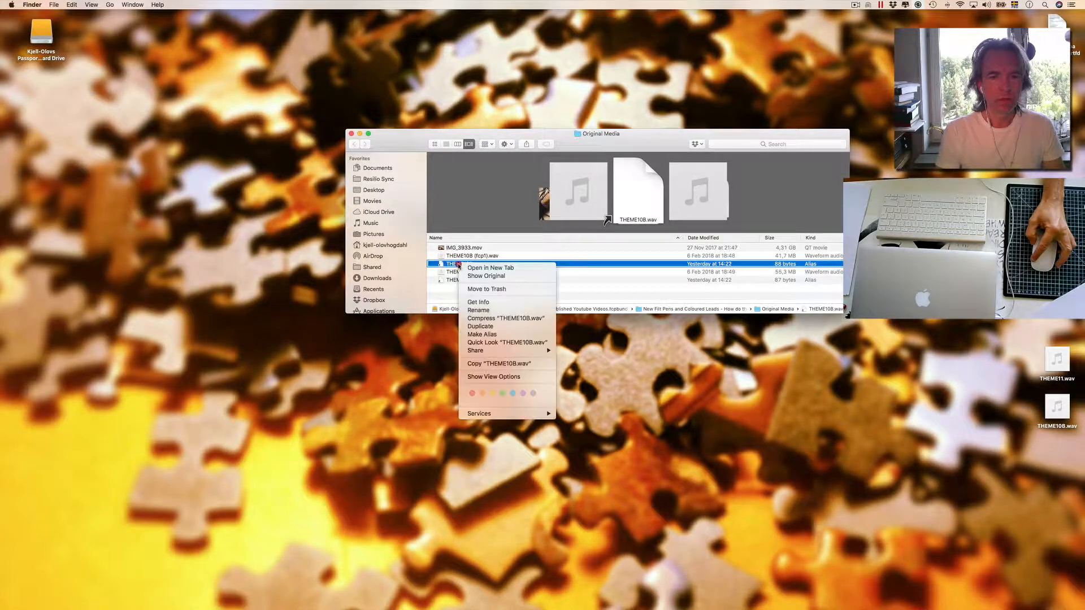
pyautogui.click(479, 302)
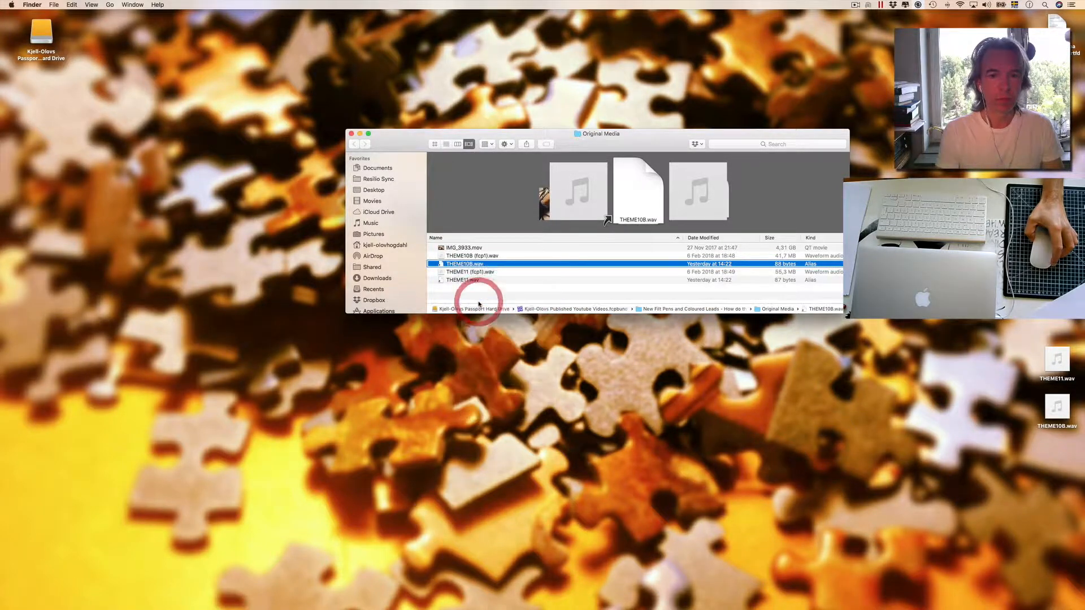
pyautogui.moveTo(40, 22); pyautogui.dragTo(196, 137)
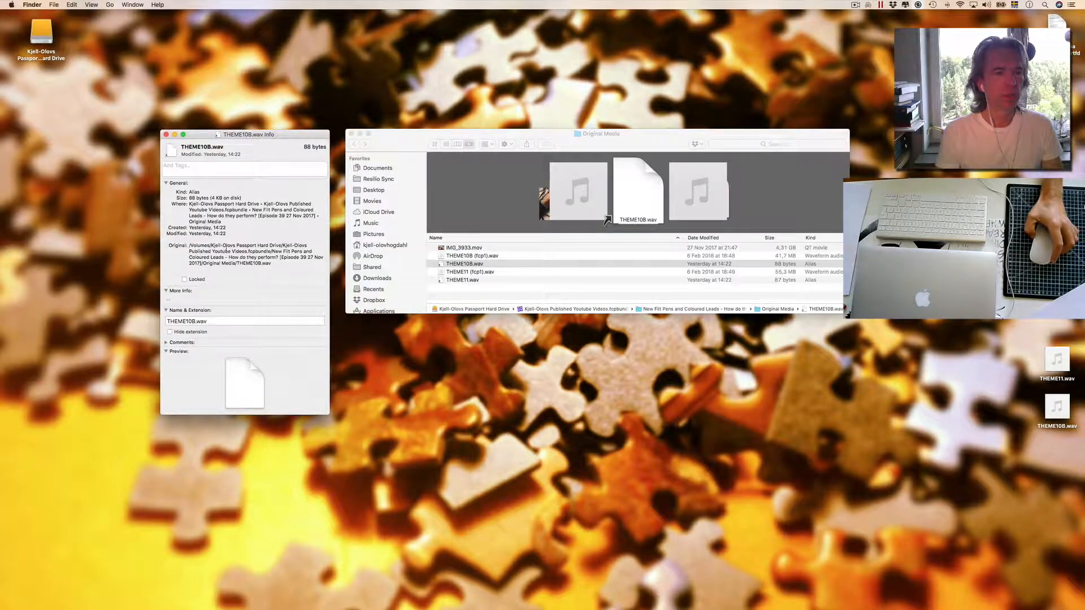
# - Copy the alias's Where path and paste it on the first line of a new, widened TextEdit document
pyautogui.moveTo(189, 206); pyautogui.dragTo(230, 223)
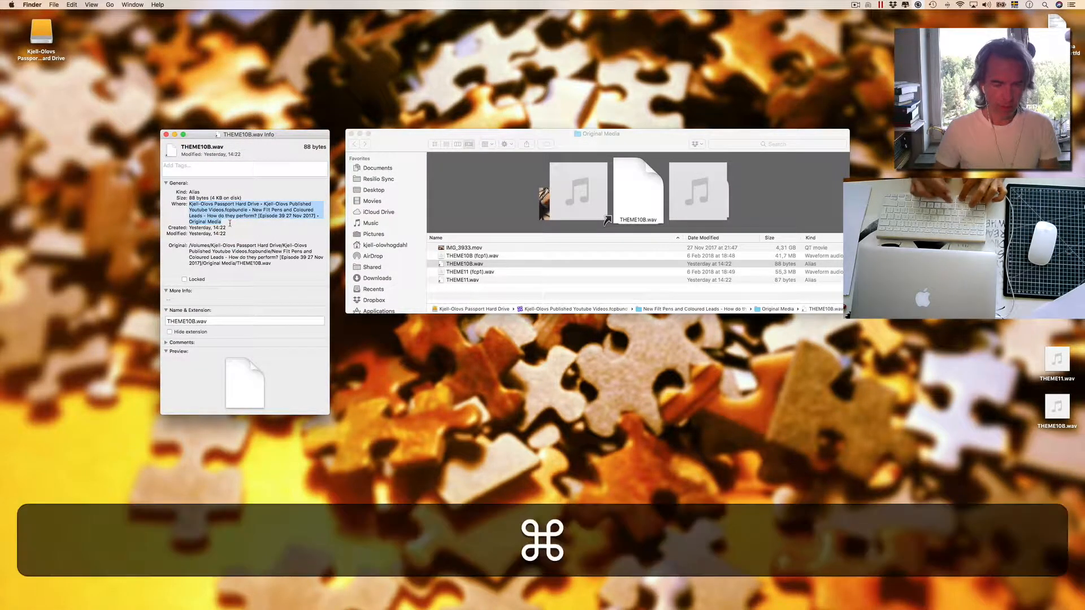
pyautogui.press('super+c')
pyautogui.moveTo(426, 605)
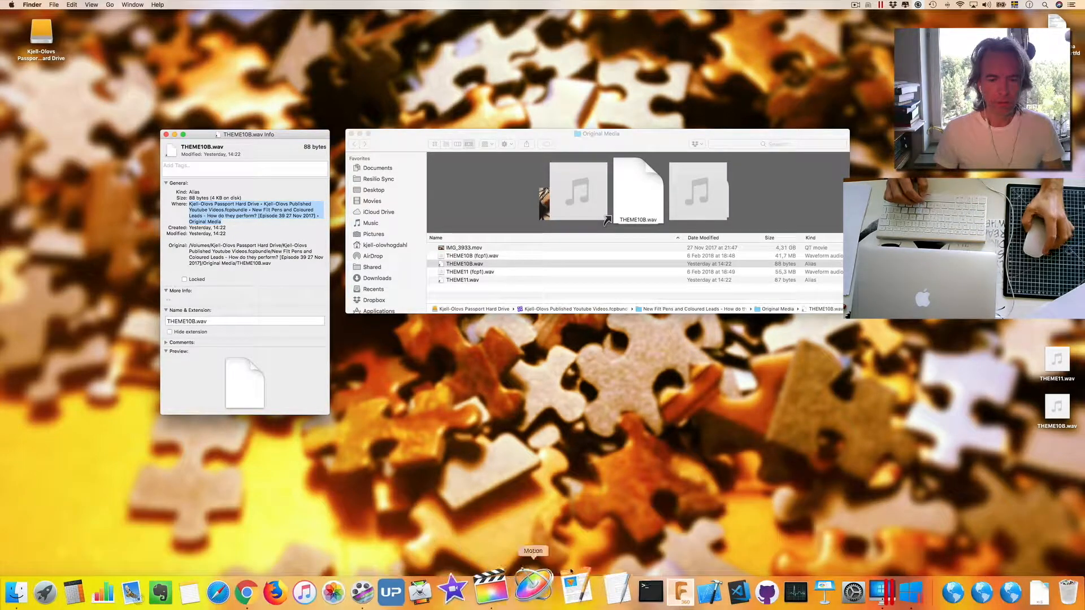
pyautogui.click(623, 593)
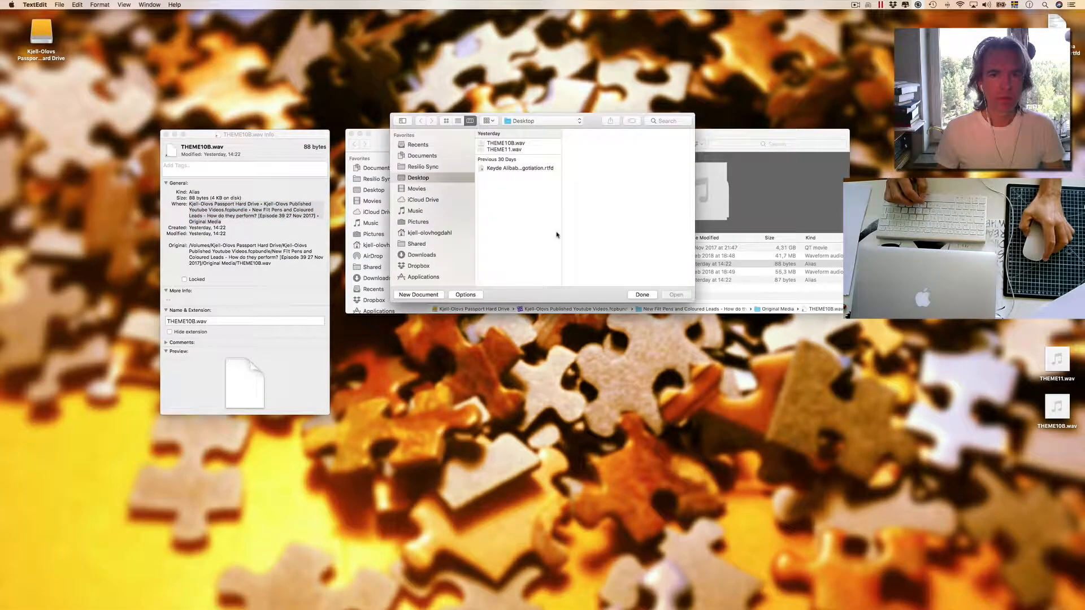
pyautogui.click(419, 294)
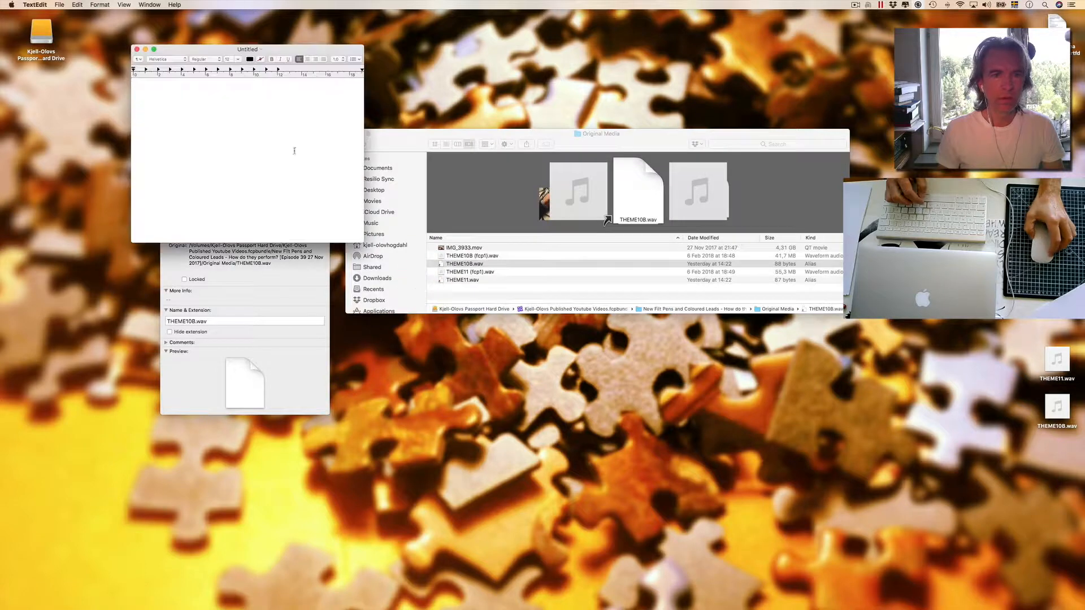
pyautogui.moveTo(364, 101); pyautogui.dragTo(757, 106)
pyautogui.press('super+v')
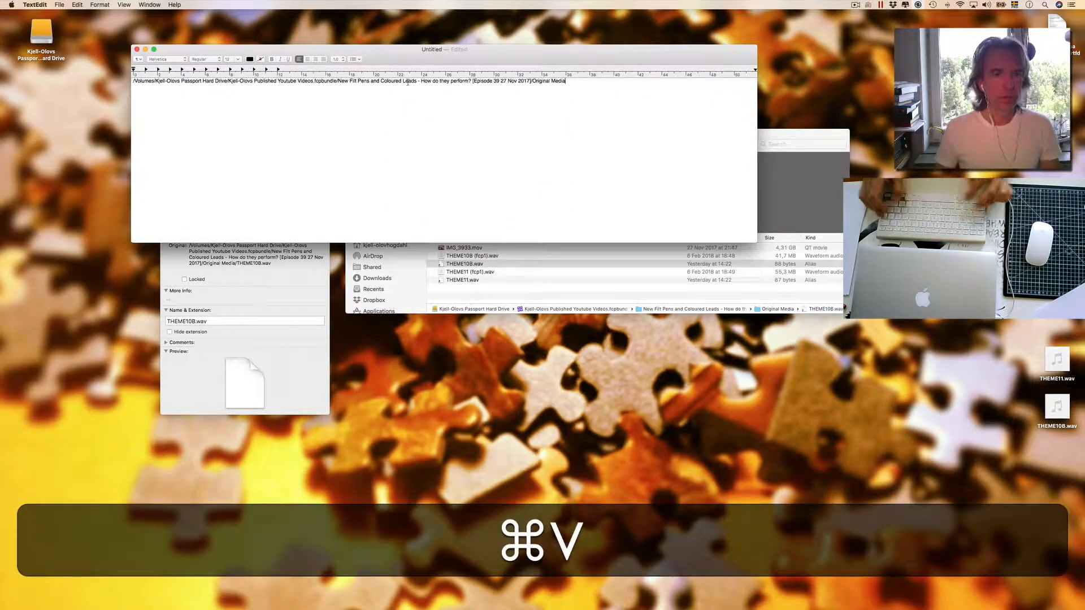
pyautogui.press('Return')
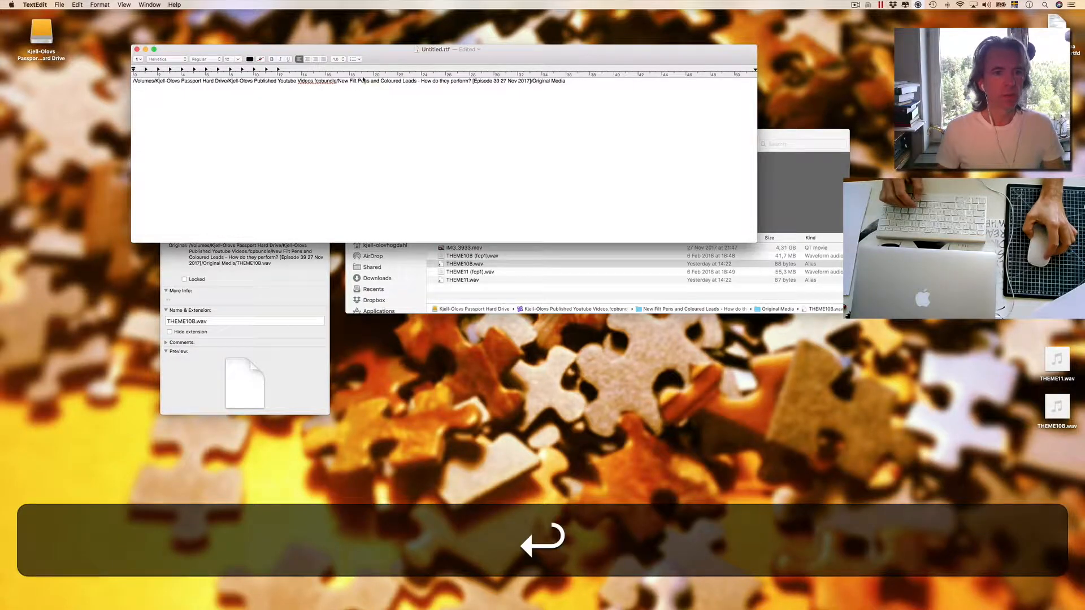
# - Copy the alias's Original path from the file info, paste it below the first path, and move the text document aside
pyautogui.click(306, 277)
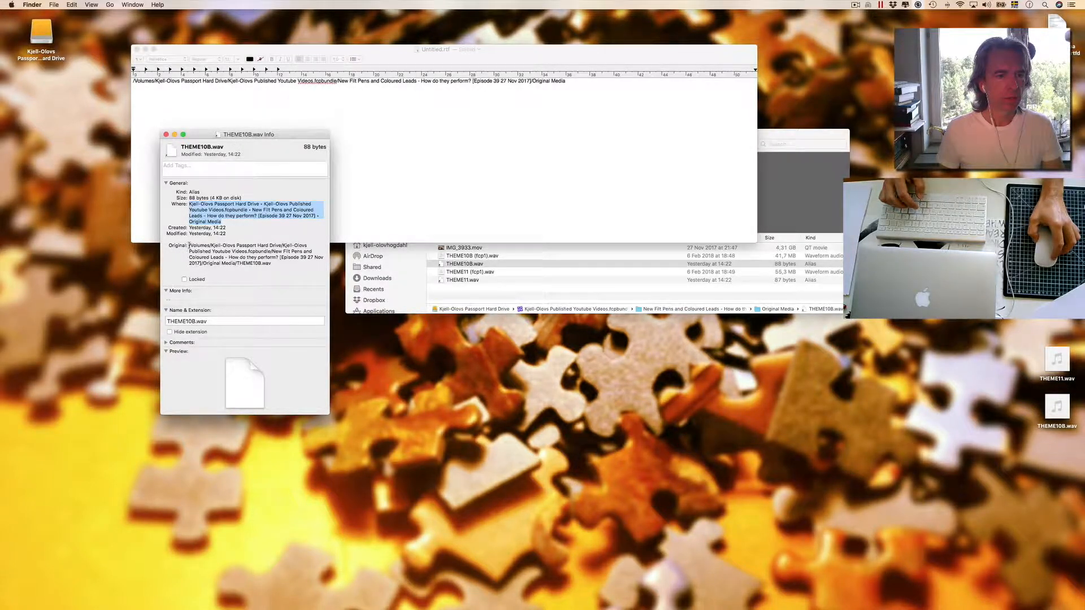
pyautogui.moveTo(190, 245); pyautogui.dragTo(272, 261)
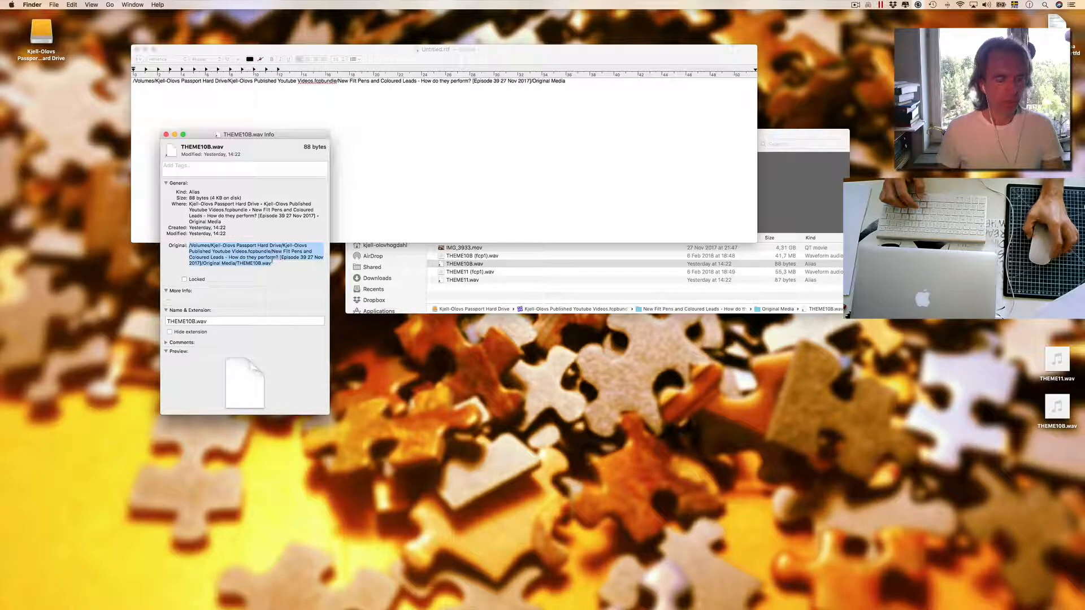
pyautogui.press('super+c')
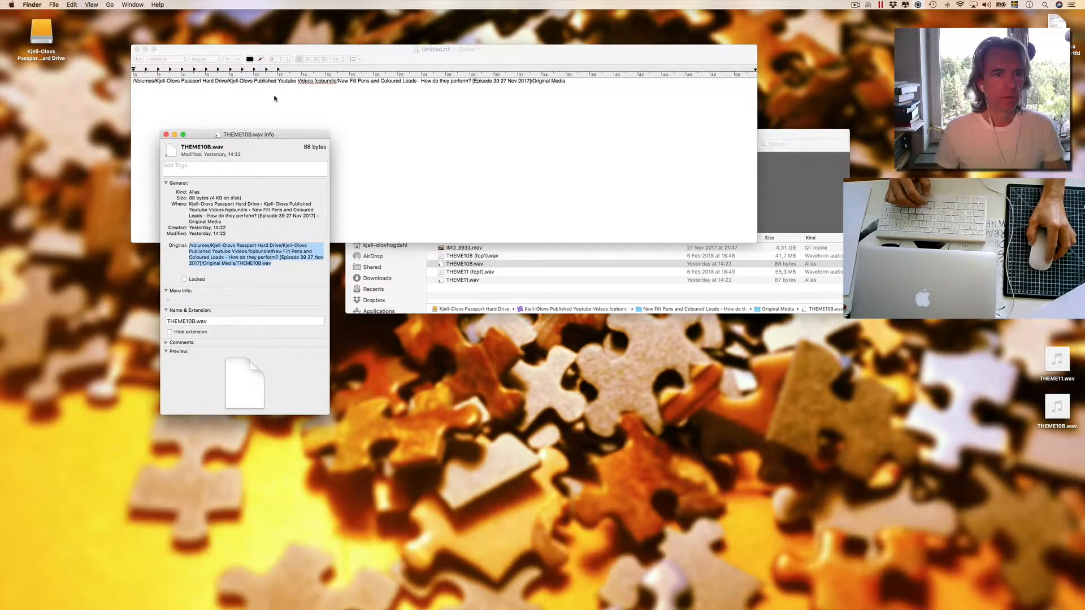
pyautogui.click(274, 92)
pyautogui.press('super+v')
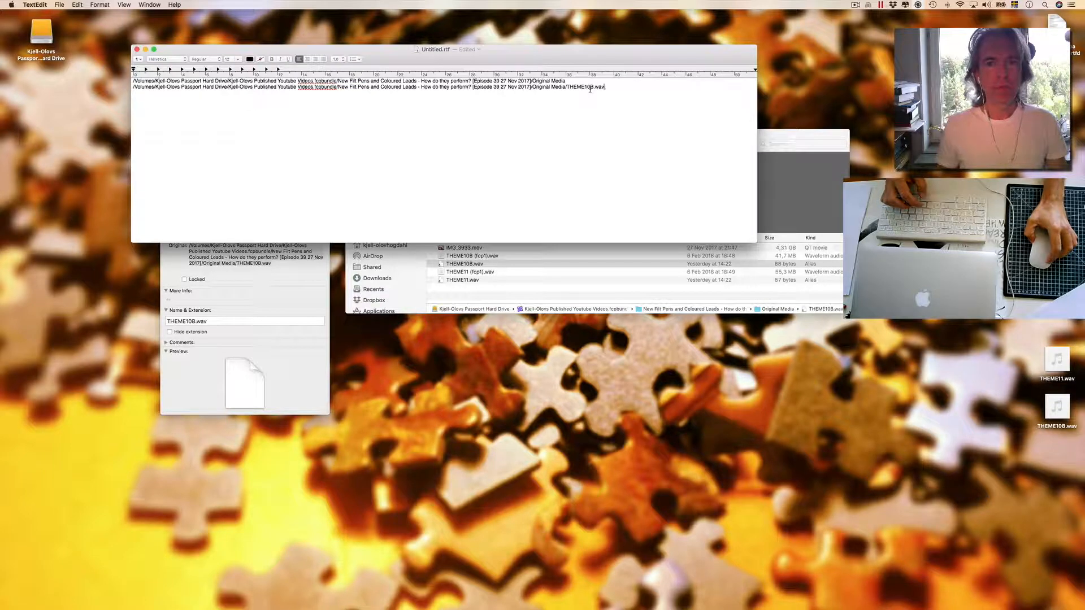
pyautogui.moveTo(398, 52); pyautogui.dragTo(630, 57)
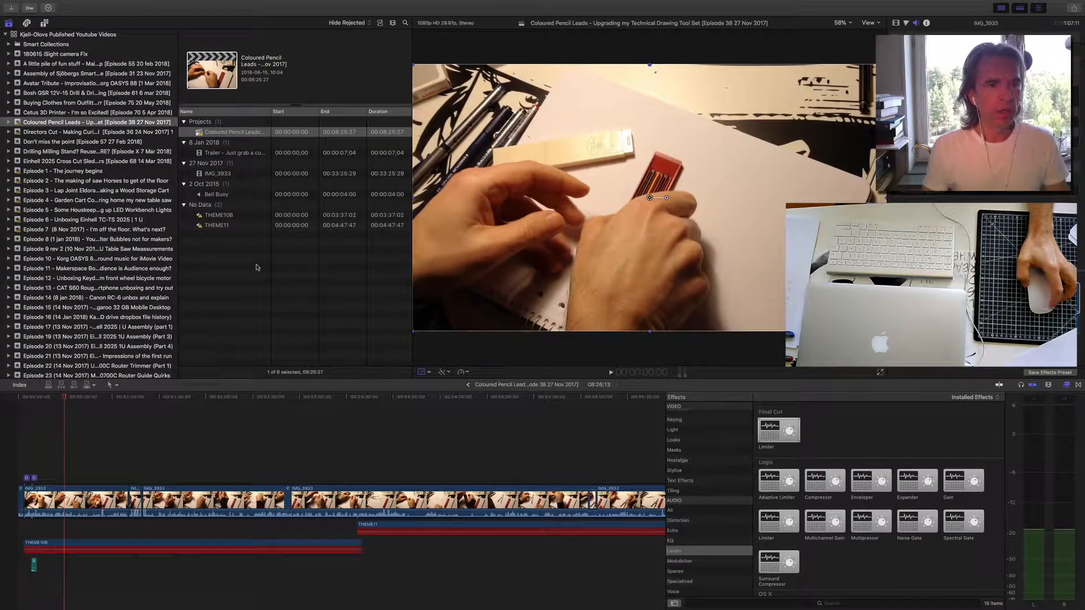
# - Switch to iMovie and open the Coloured Pencil Leads project [Episode 38 27 Nov 2017]
pyautogui.click(18, 124)
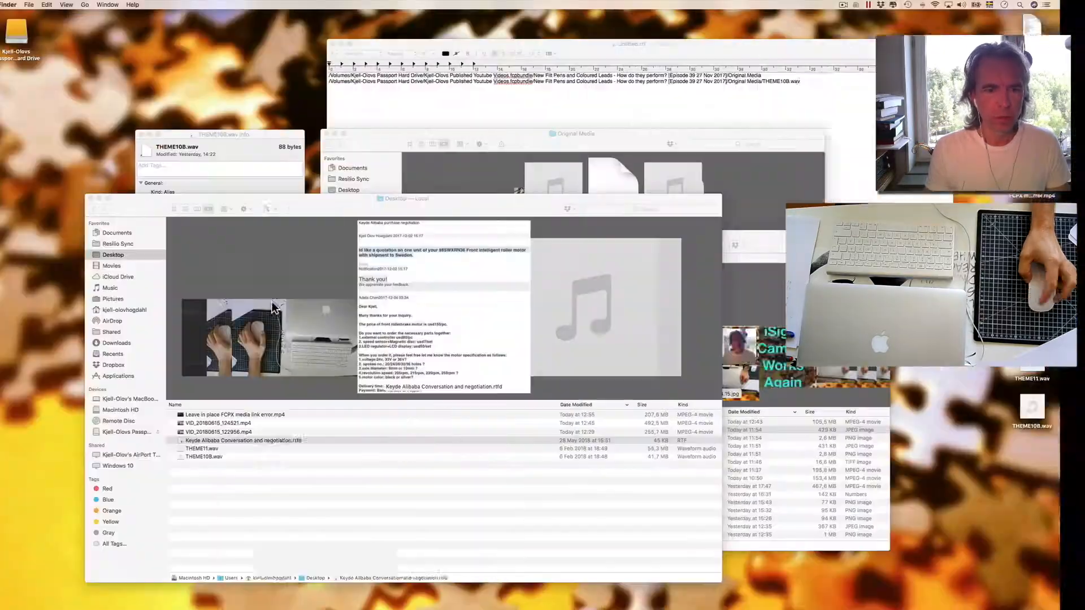
pyautogui.click(477, 585)
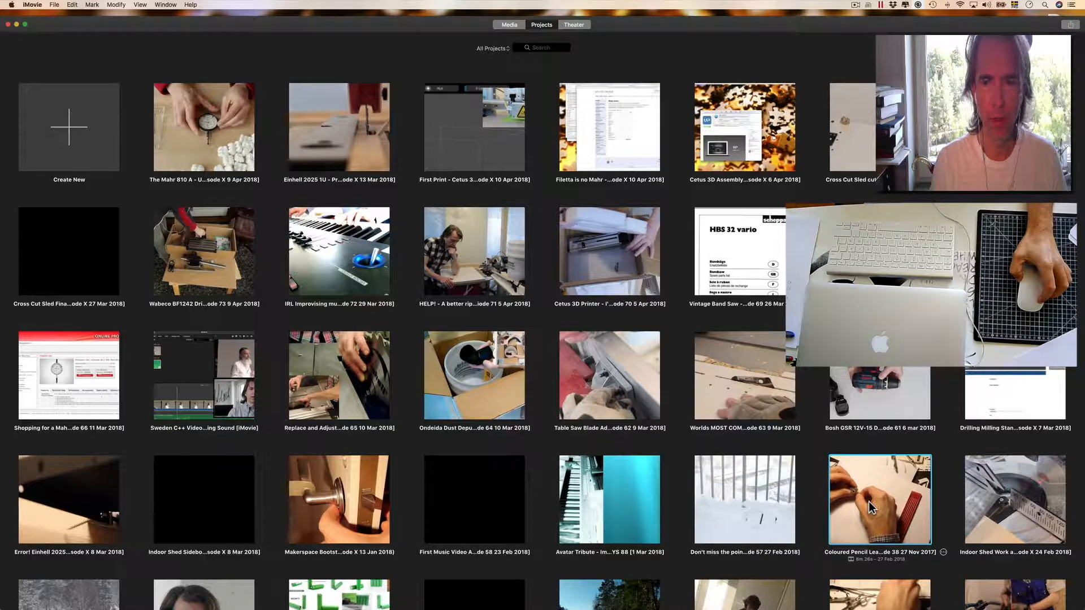
pyautogui.doubleClick(869, 501)
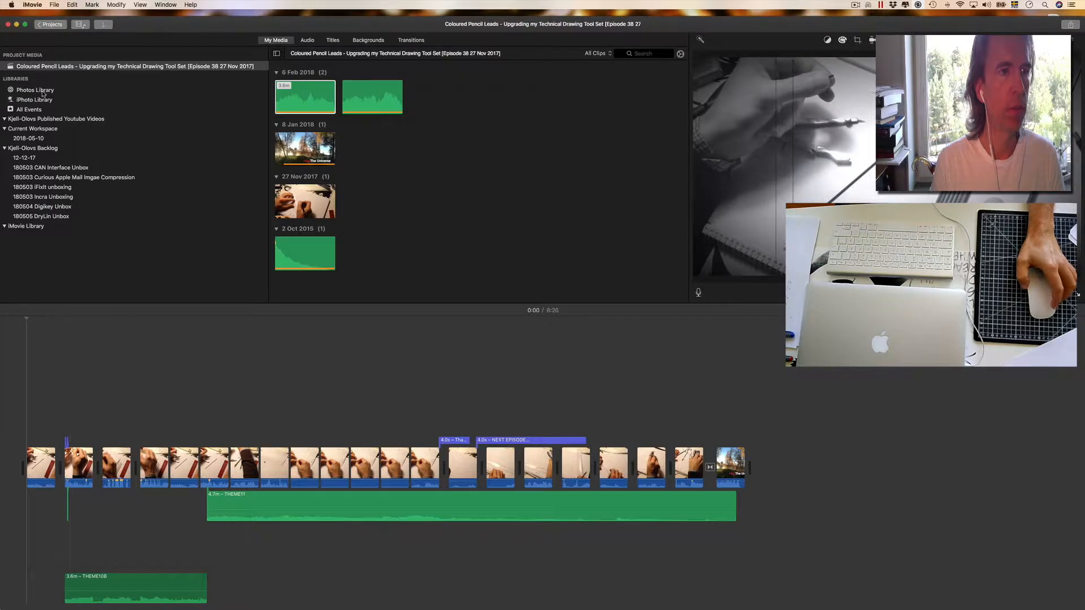
# - Send the movie to Final Cut Pro, replacing the existing items with matching names in the library
pyautogui.click(54, 5)
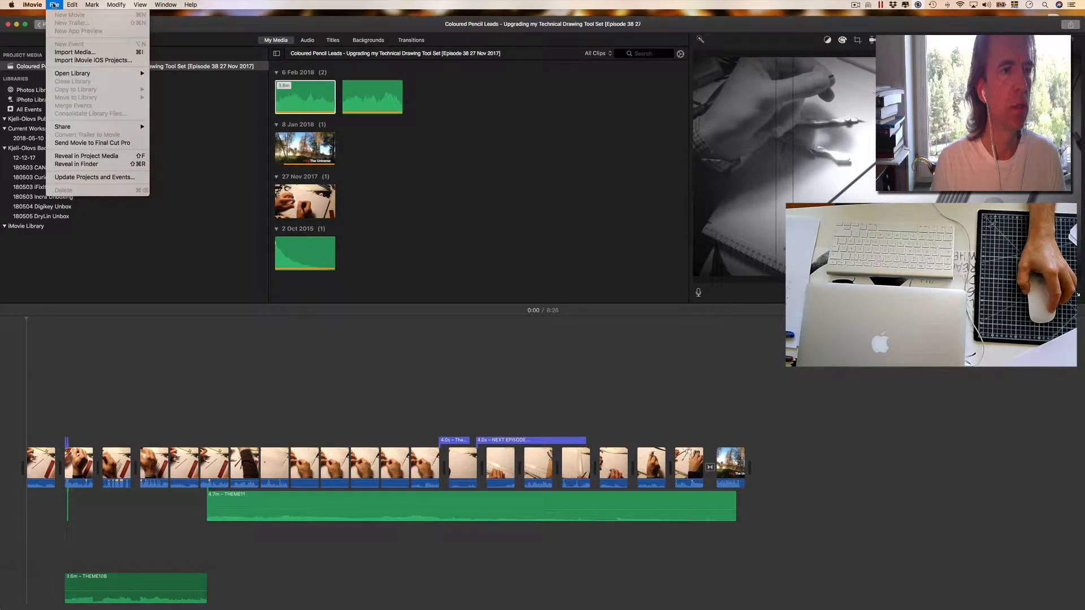
pyautogui.click(86, 143)
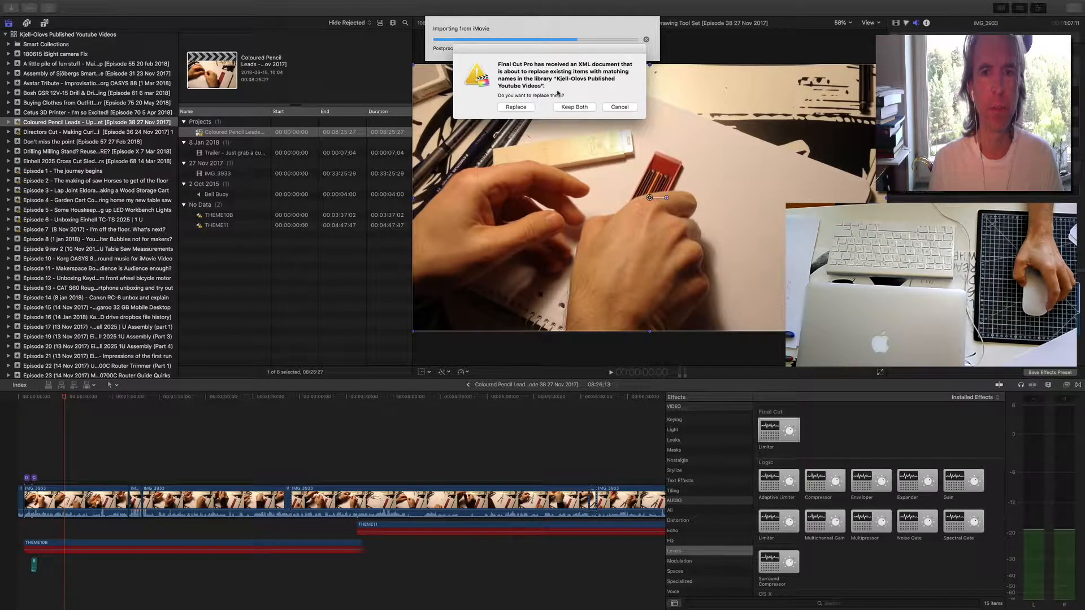
pyautogui.click(511, 107)
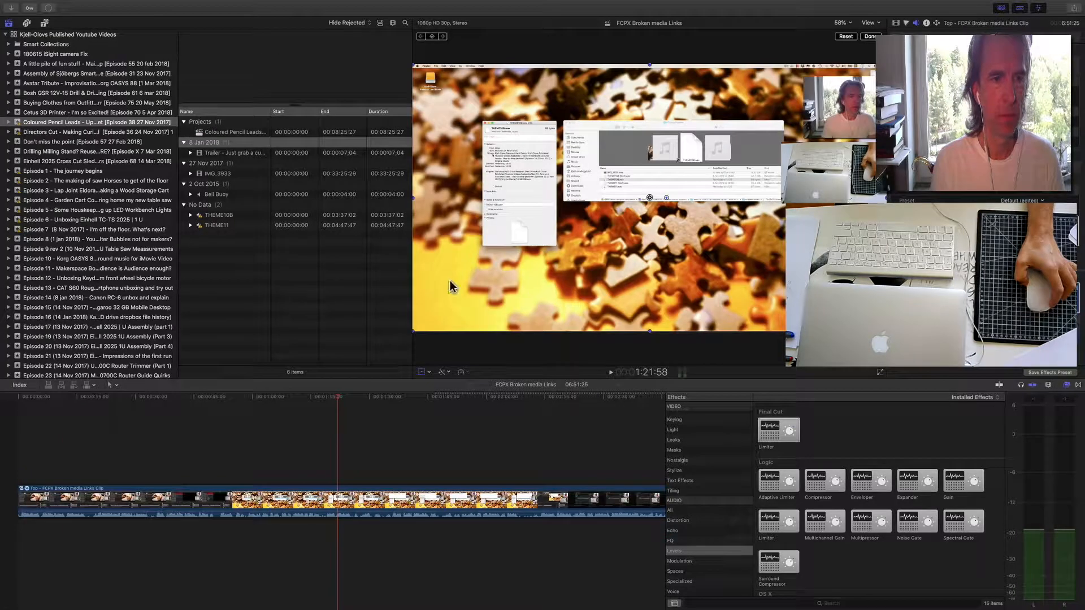
# - Open the re-imported Coloured Pencil Leads project in the timeline and briefly play it from about 22 seconds
pyautogui.click(209, 133)
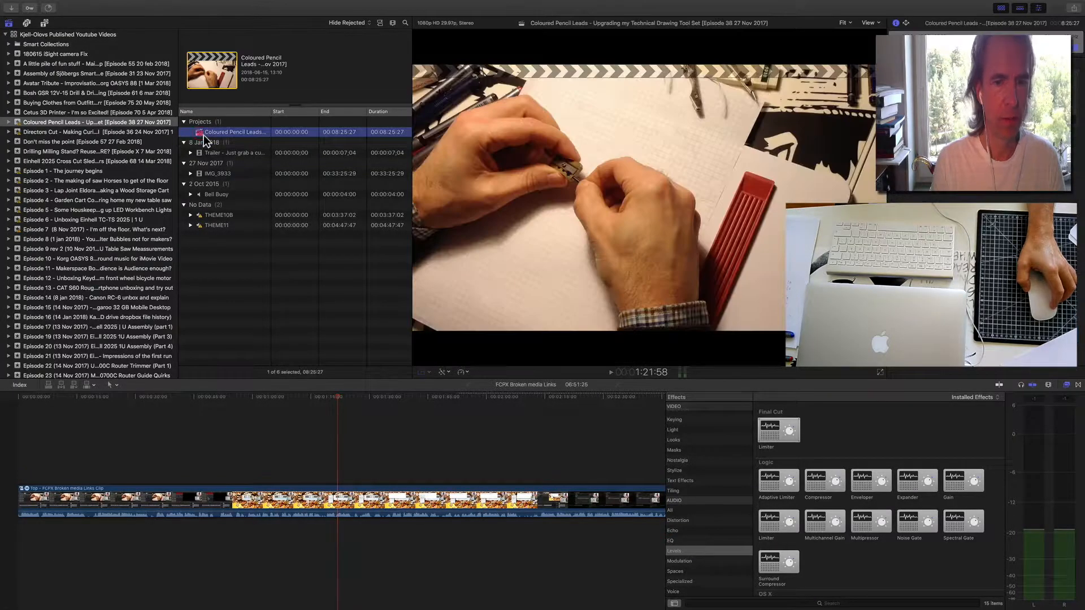
pyautogui.doubleClick(217, 83)
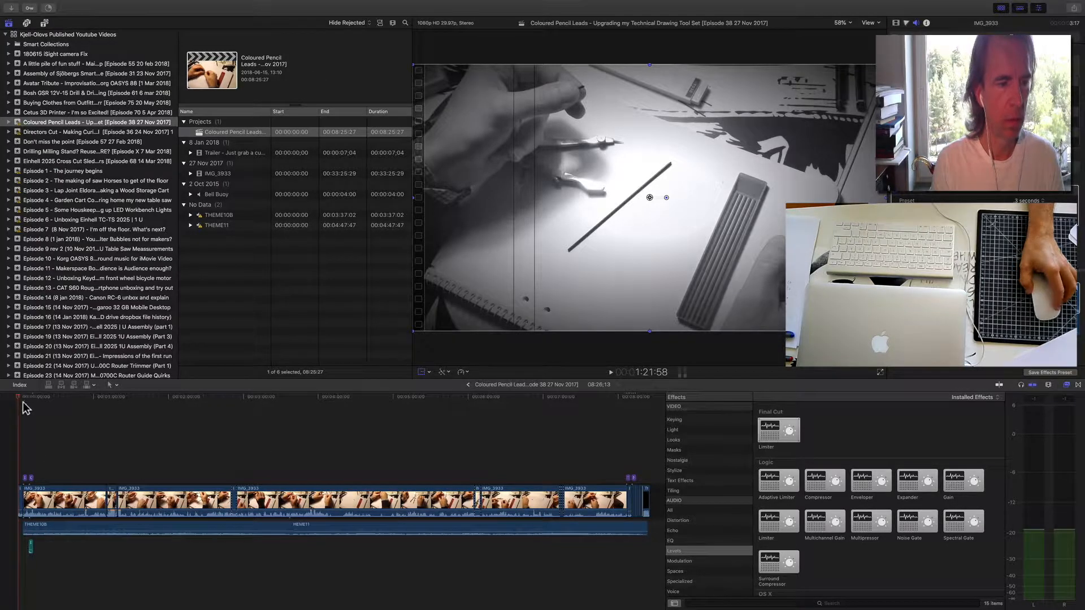
pyautogui.click(43, 401)
pyautogui.press('space')
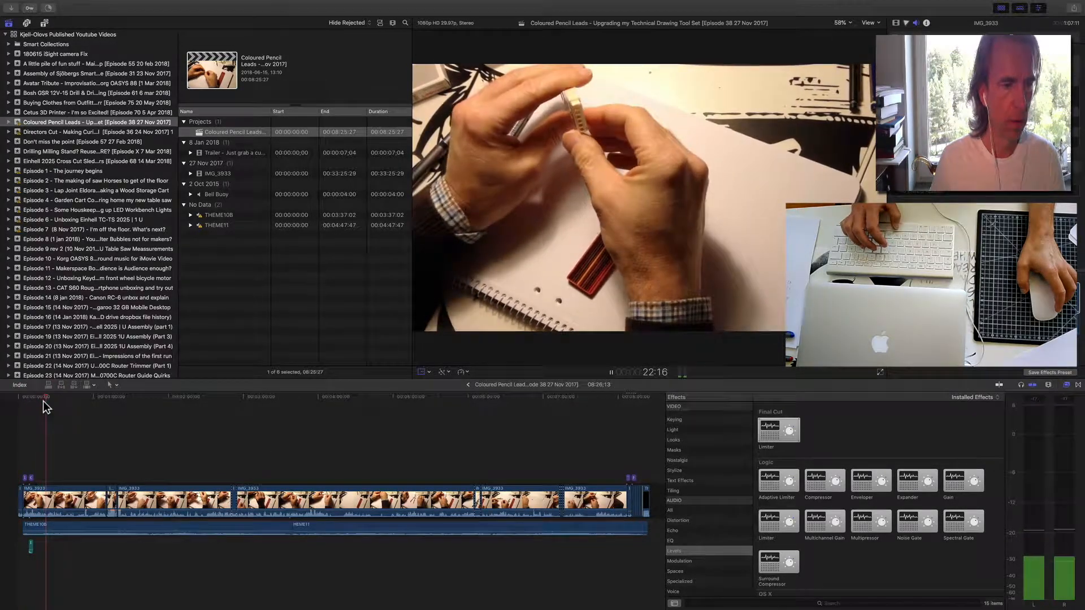
pyautogui.press('space')
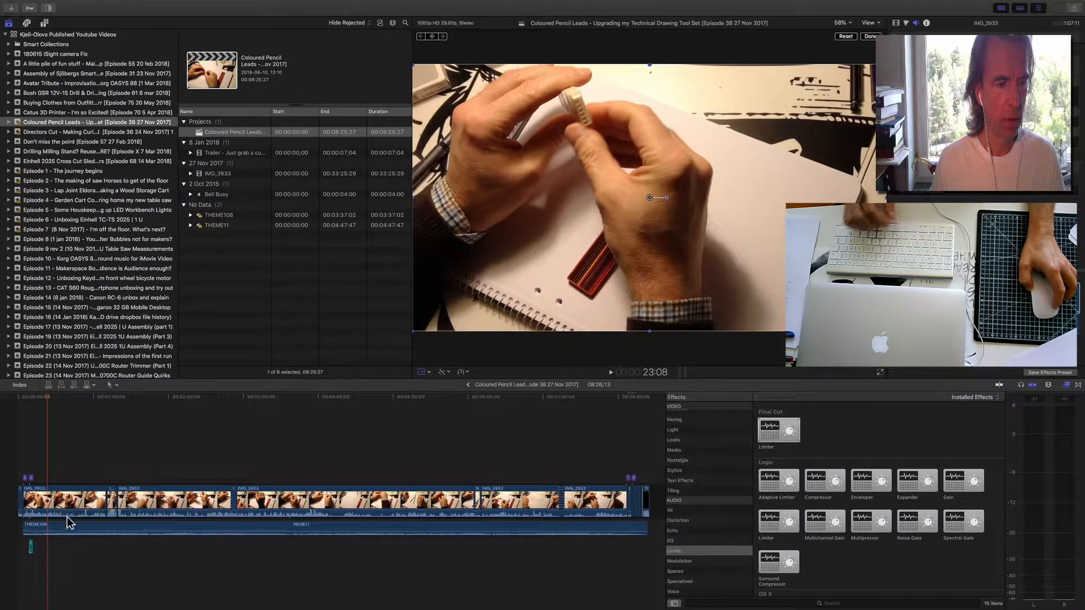
# - Select the THEME10B music clip in the timeline and play the project to check its sound
pyautogui.click(69, 530)
pyautogui.click(69, 530)
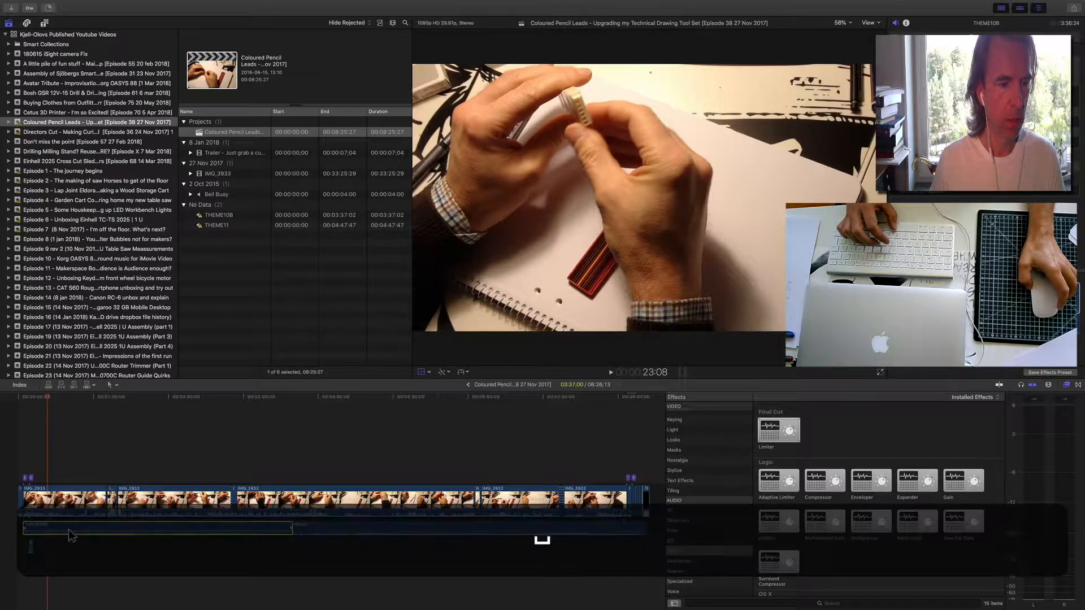
pyautogui.press('space')
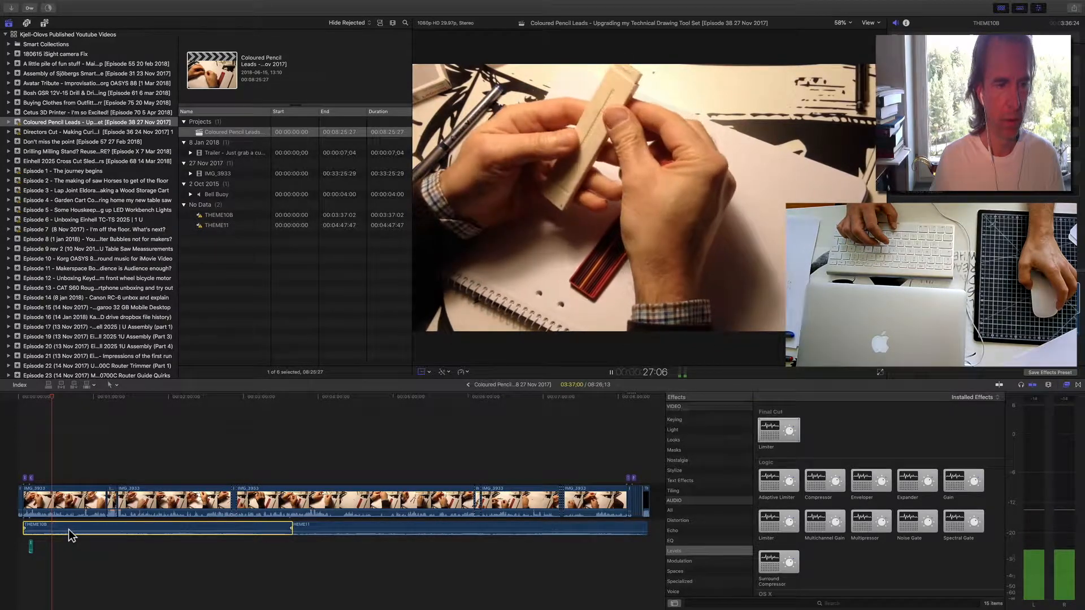
pyautogui.press('space')
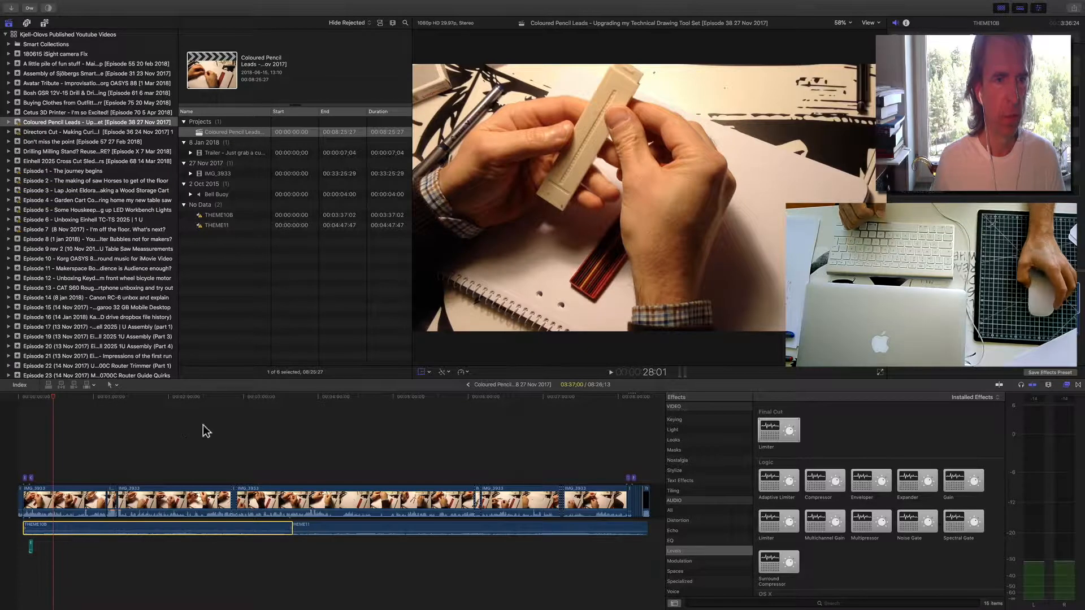
# - Inspect the THEME10B and THEME11 clips in the browser and compare them with the THEME10B clip in the timeline
pyautogui.click(220, 219)
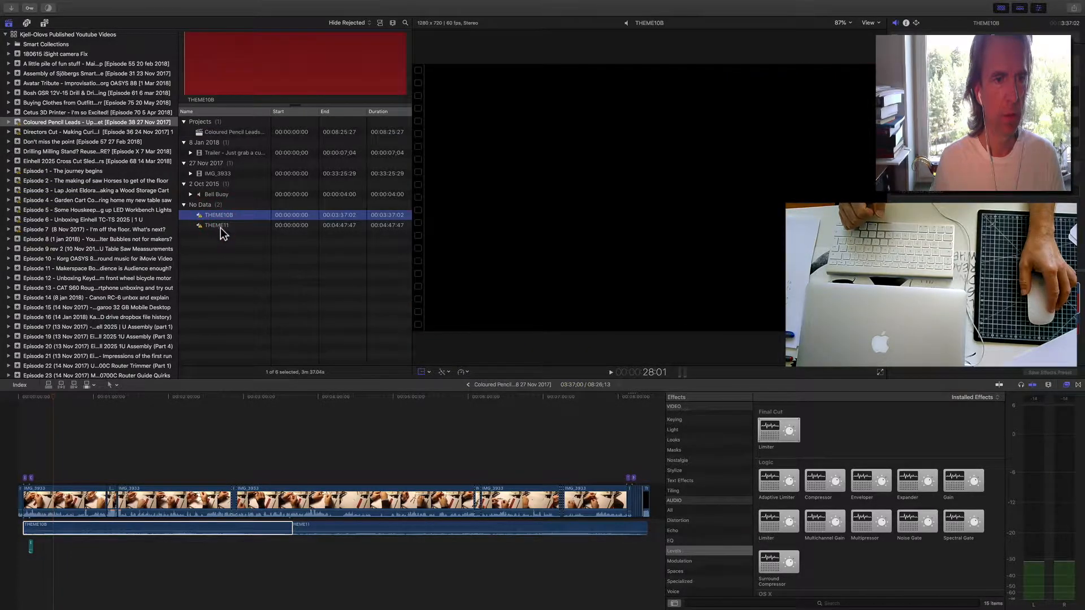
pyautogui.click(221, 228)
pyautogui.click(219, 218)
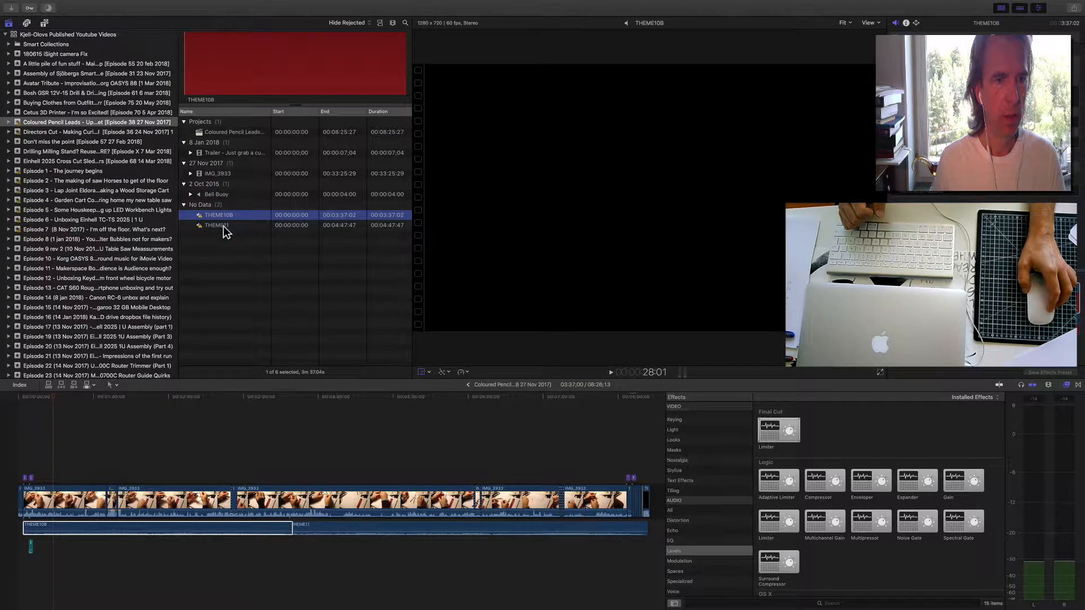
pyautogui.click(222, 226)
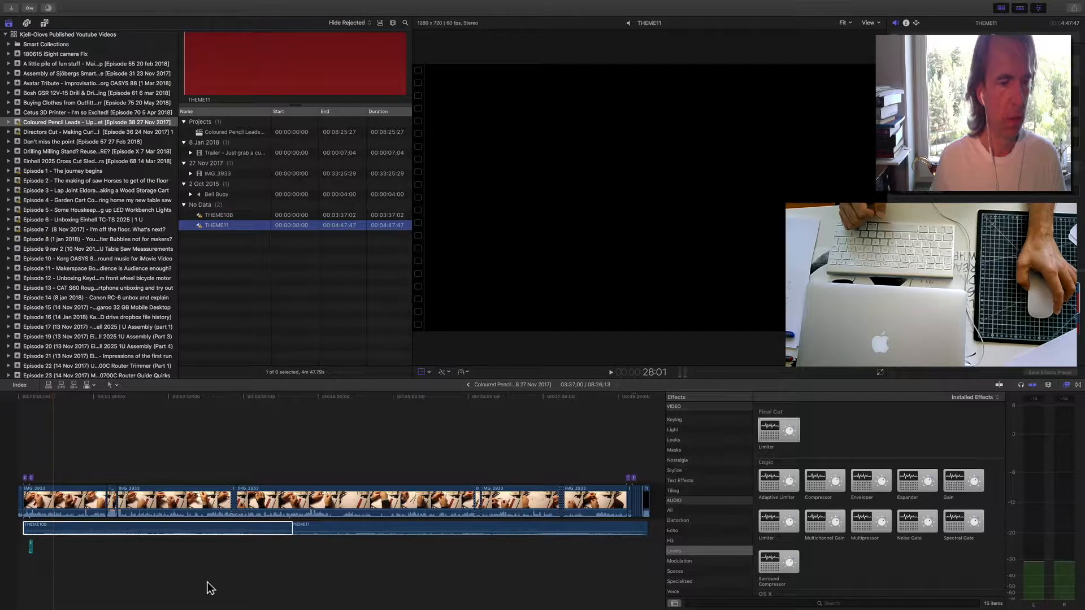
pyautogui.click(55, 440)
pyautogui.click(96, 527)
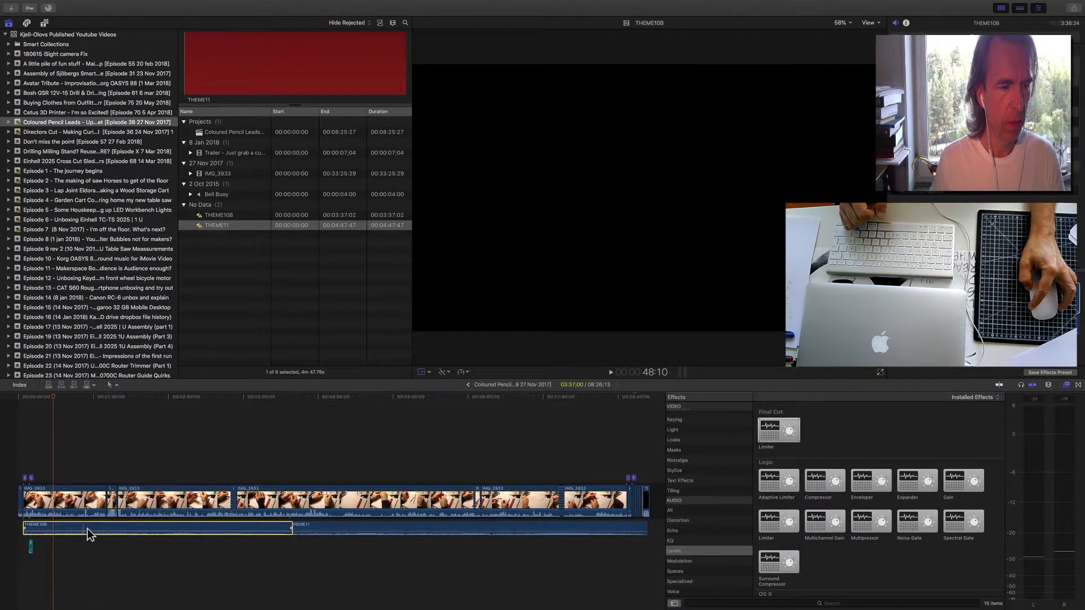
# - Reveal the timeline's THEME10B clip in the browser, and reveal that clip's source file in Finder
pyautogui.rightClick(87, 528)
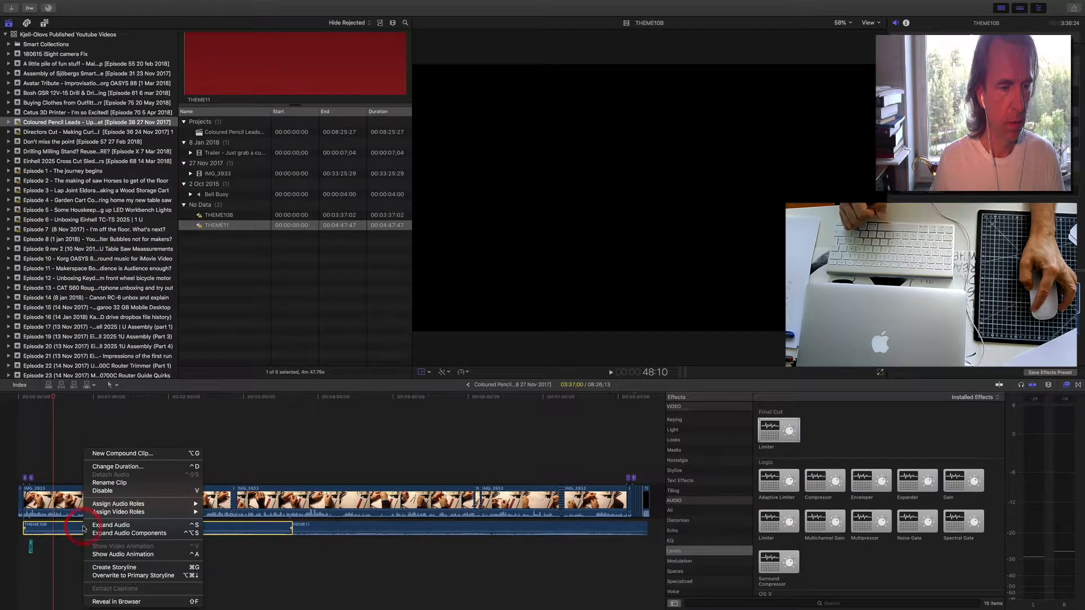
pyautogui.click(121, 602)
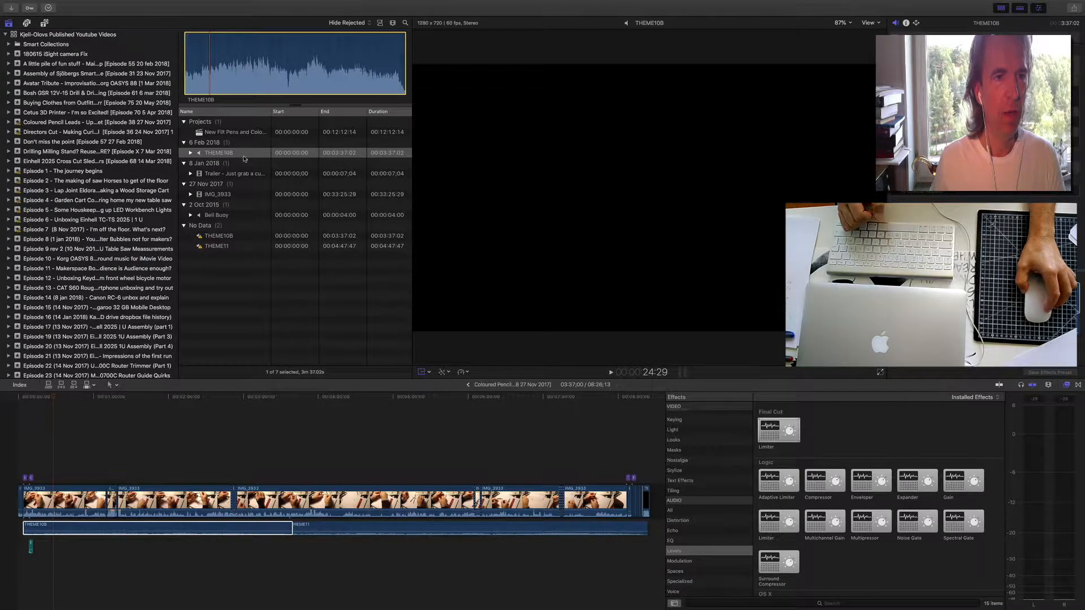
pyautogui.click(216, 156)
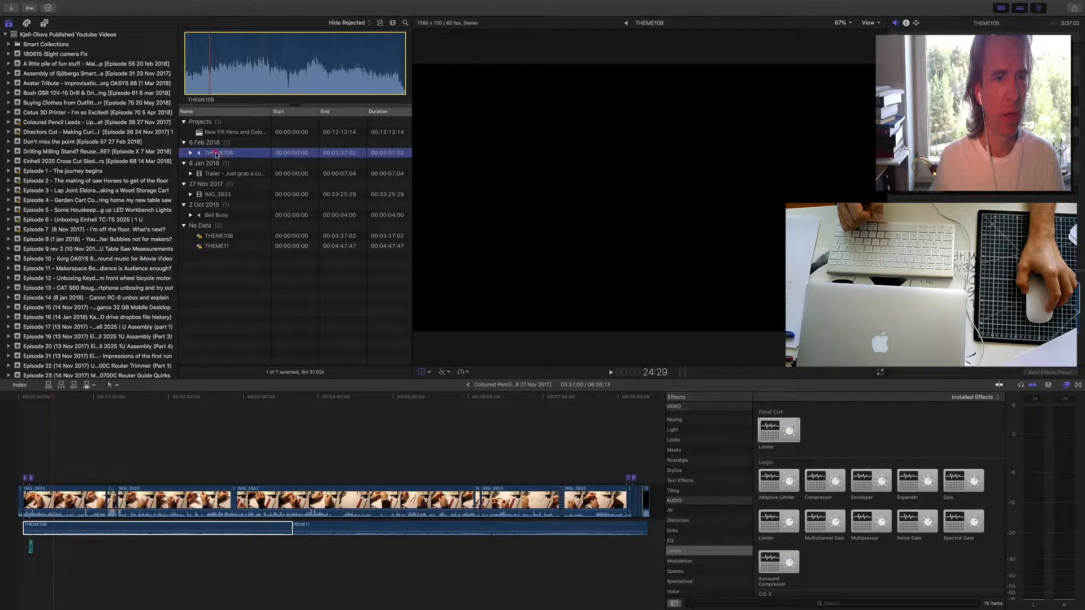
pyautogui.click(218, 161)
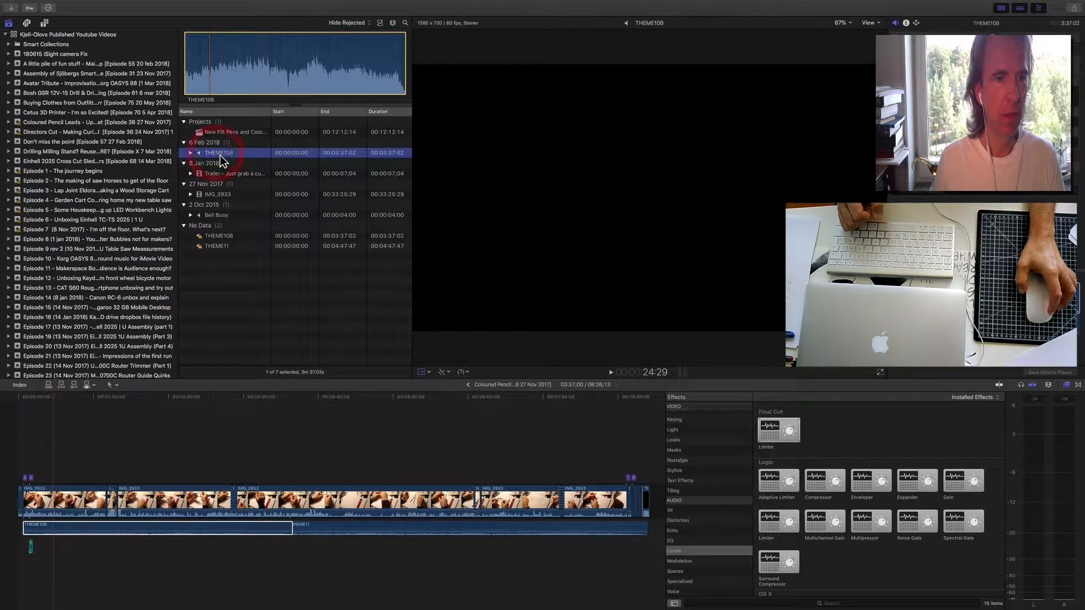
pyautogui.press('Return')
pyautogui.rightClick(188, 154)
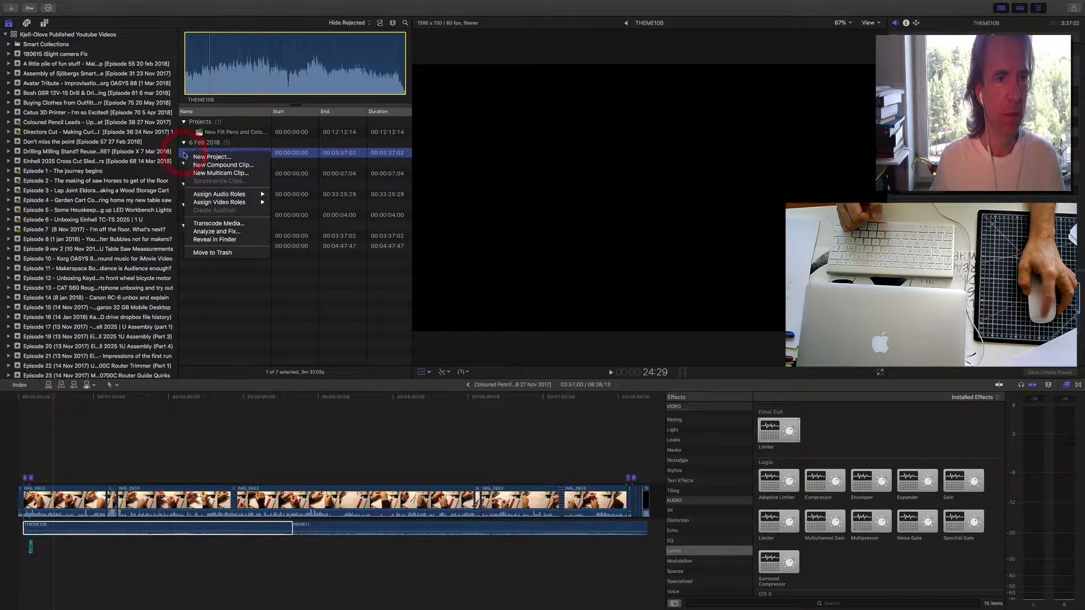
pyautogui.click(215, 240)
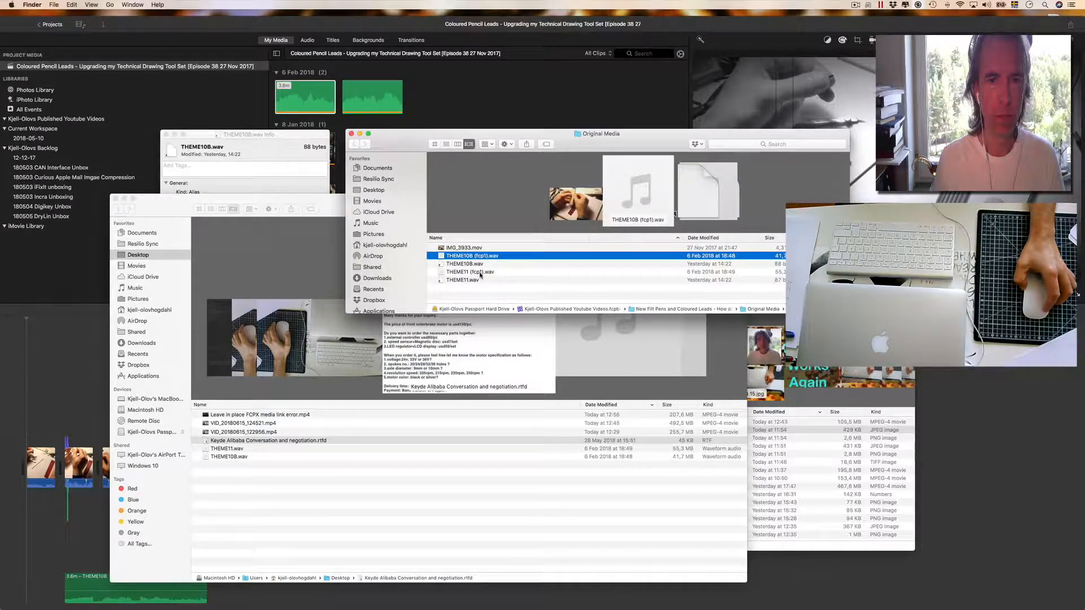
# - Return to Final Cut Pro and reveal the source file of the broken THEME10B clip under No Data in Finder
pyautogui.hotkey('ctrl', 'Right')
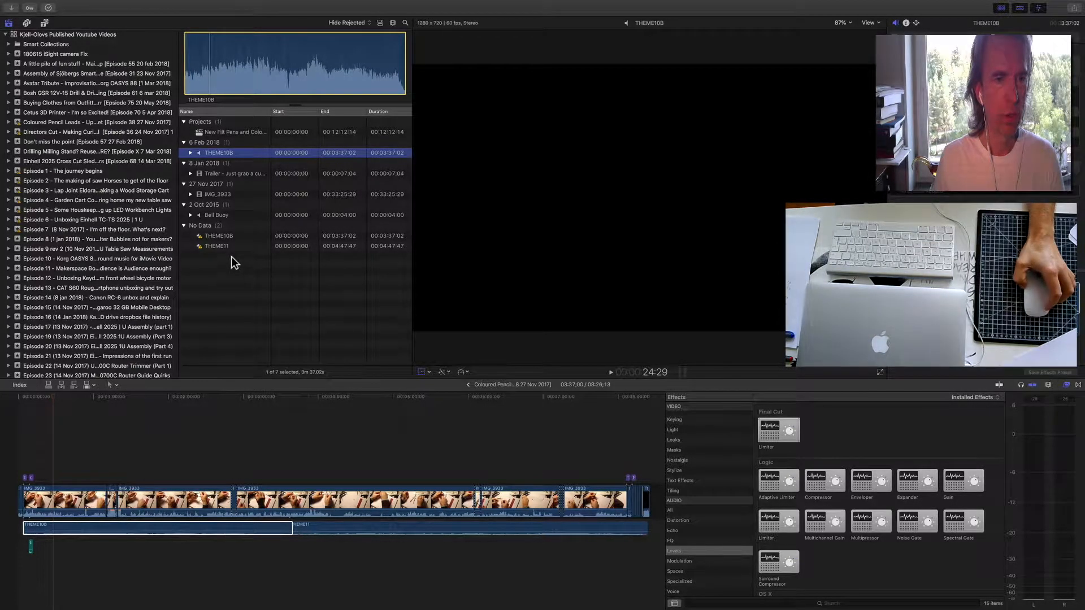
pyautogui.click(221, 238)
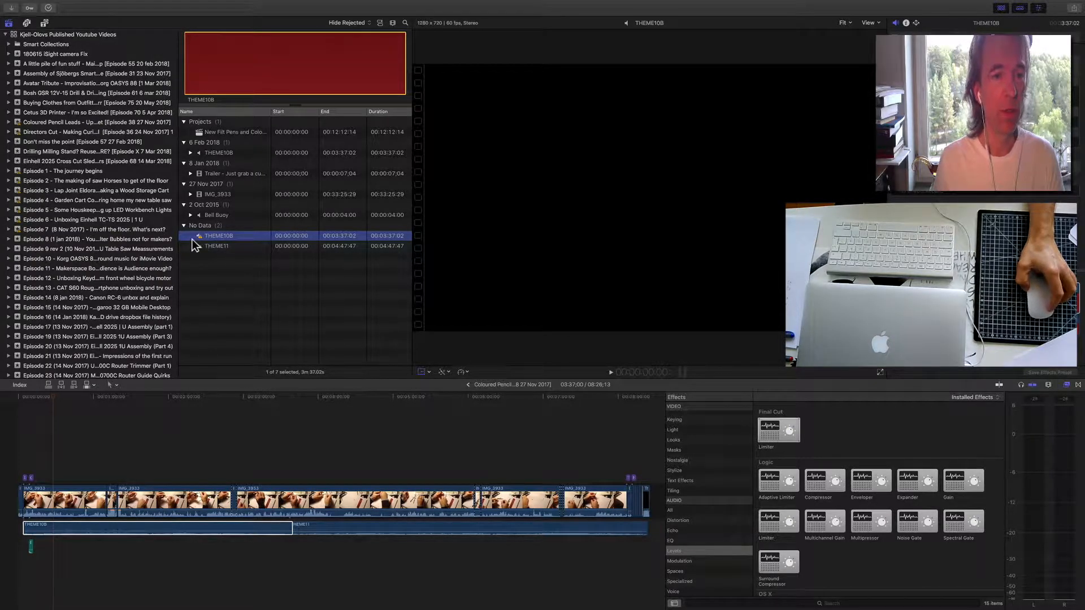
pyautogui.rightClick(245, 238)
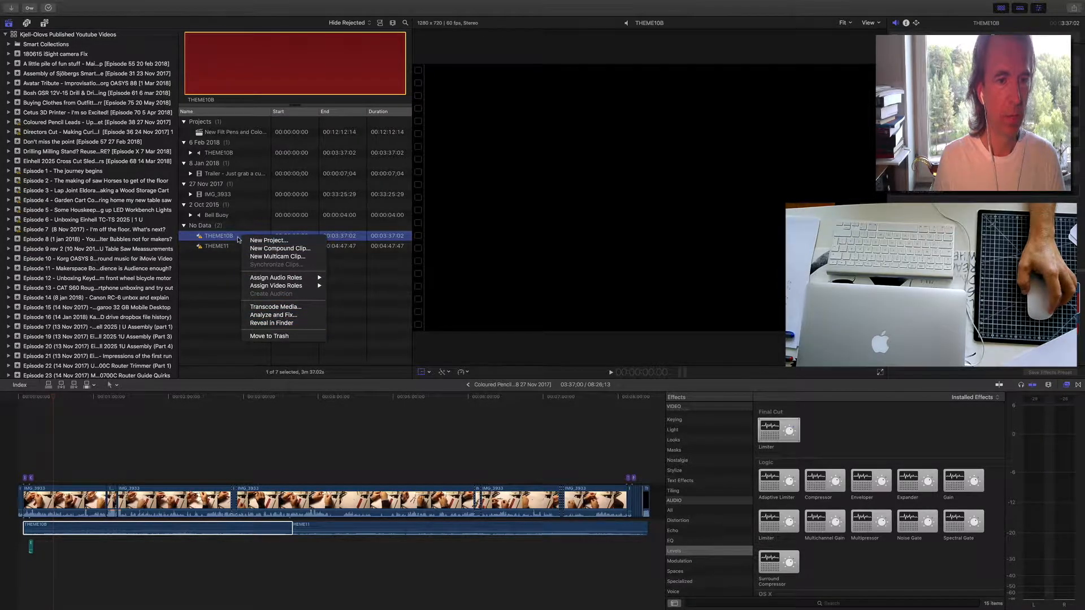
pyautogui.click(269, 324)
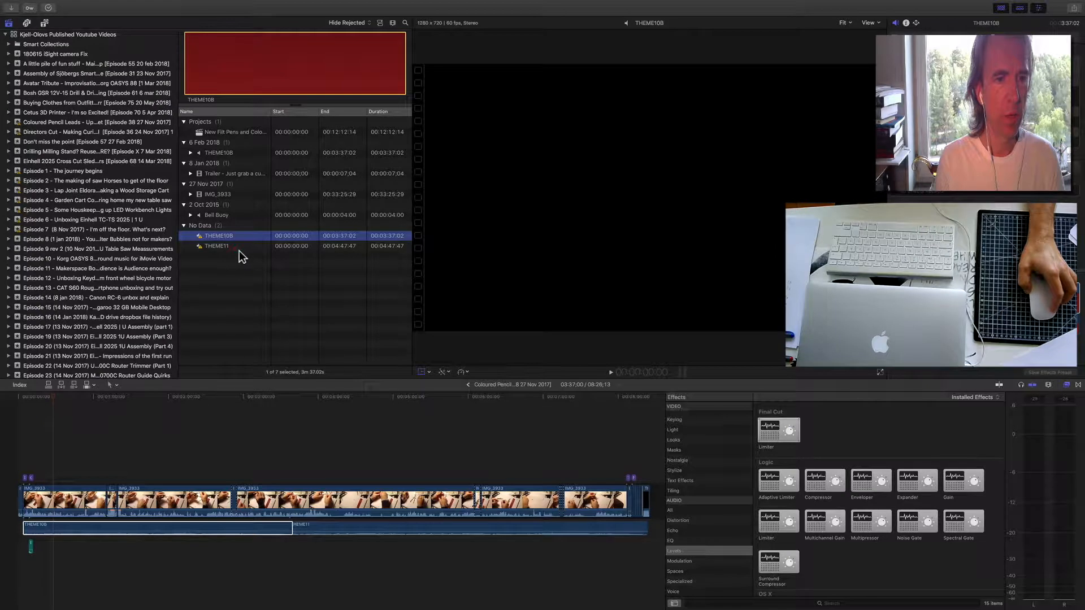
# - Compare the working and broken THEME10B clips in the browser with the THEME11 and THEME10B clips in the timeline
pyautogui.click(247, 160)
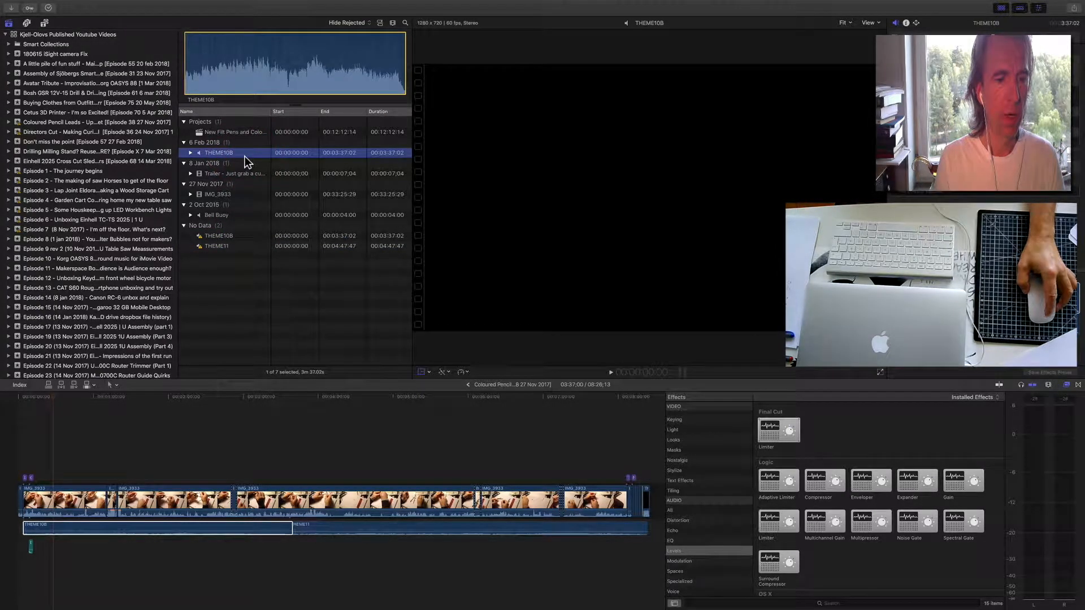
pyautogui.click(361, 531)
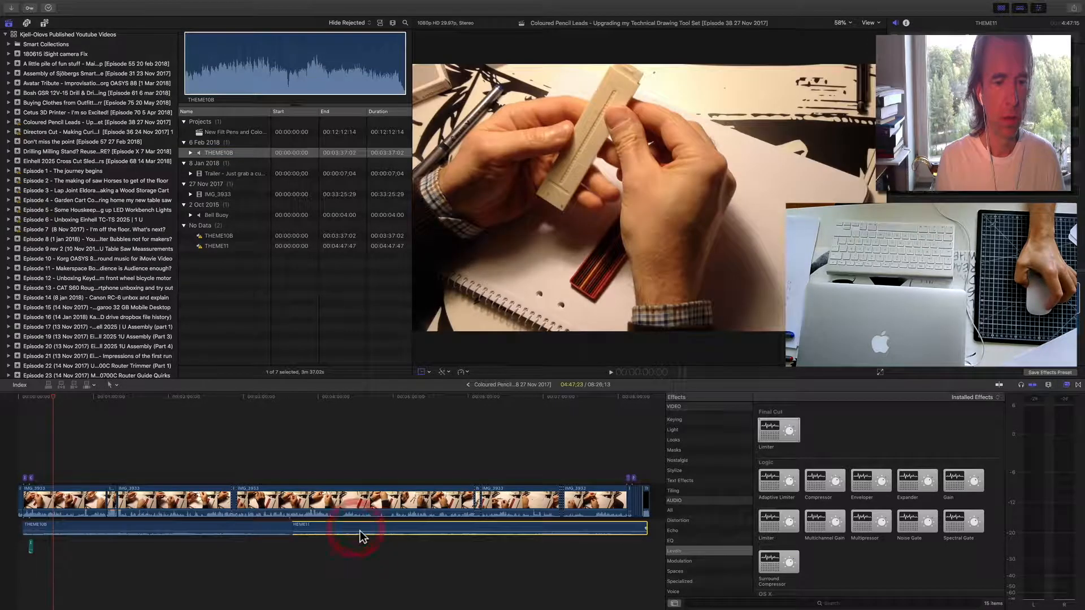
pyautogui.click(220, 273)
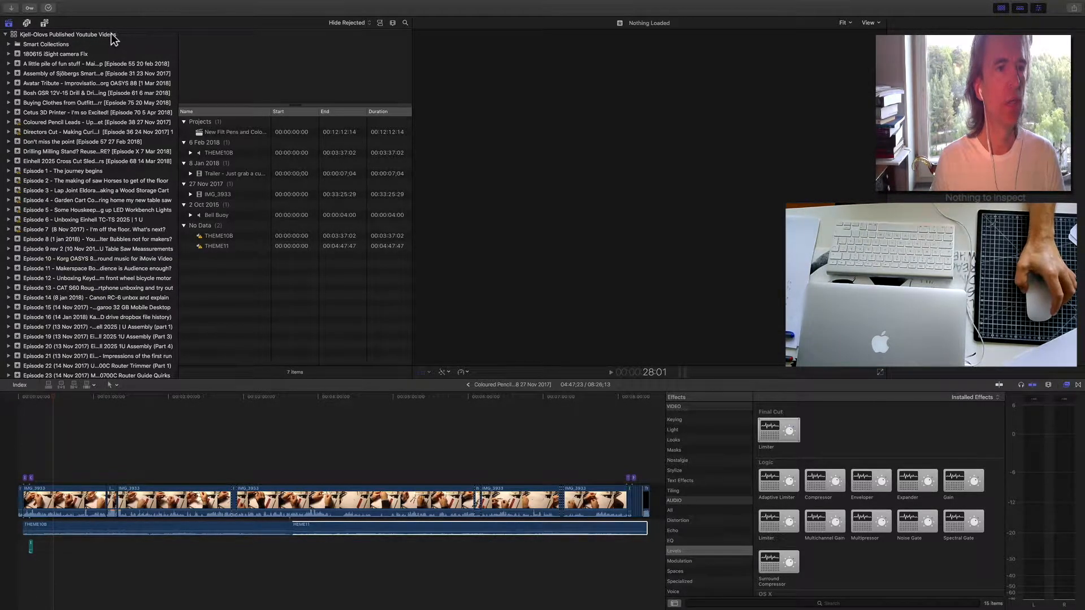
pyautogui.click(255, 236)
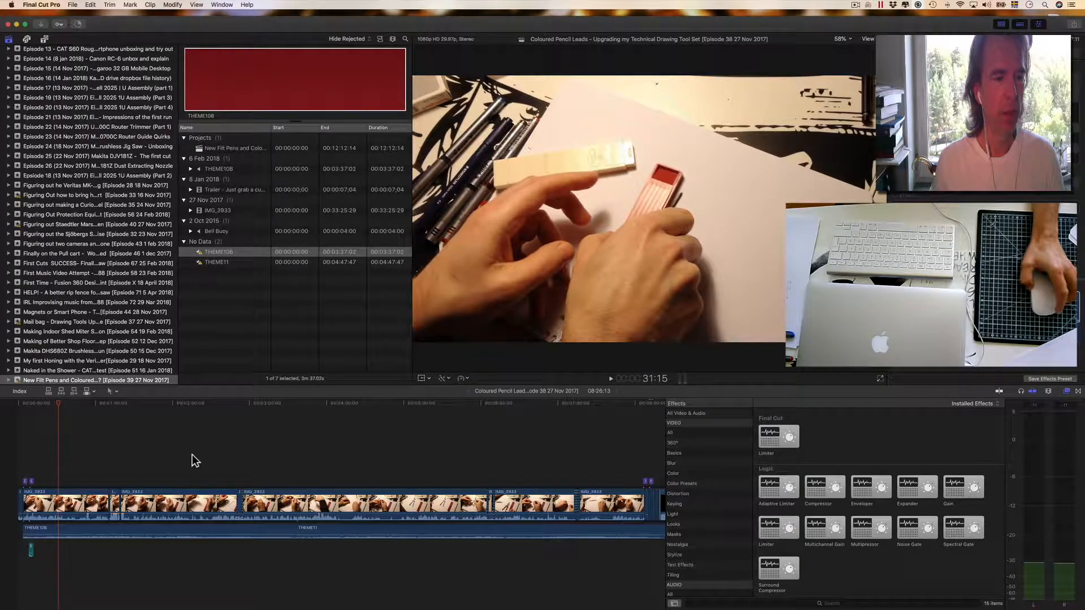
pyautogui.moveTo(62, 407)
pyautogui.mouseDown()
pyautogui.moveTo(75, 408)
pyautogui.moveTo(62, 408)
pyautogui.mouseUp()
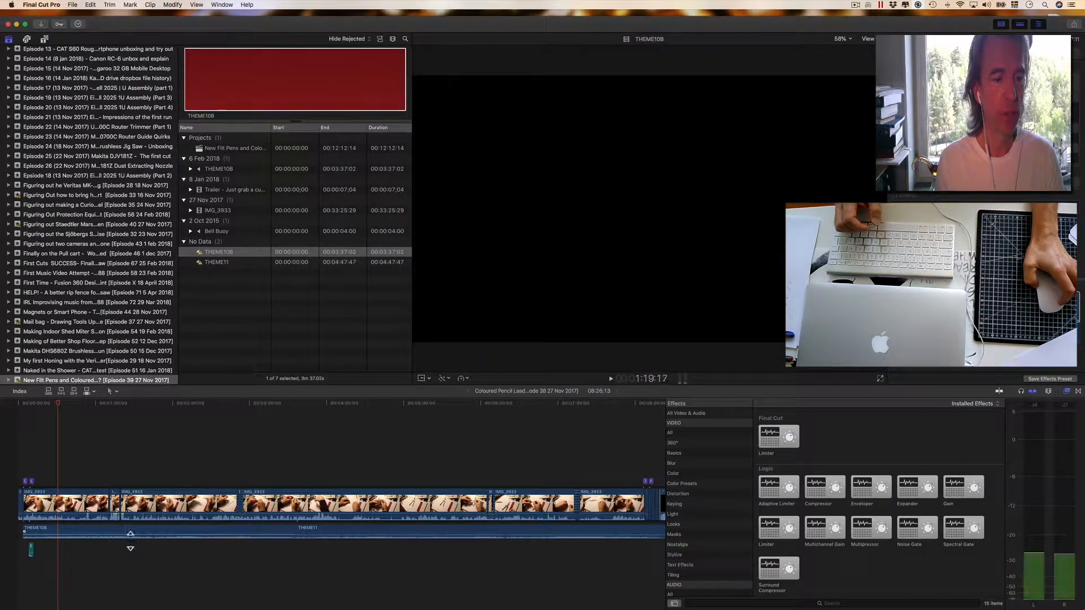
pyautogui.click(122, 533)
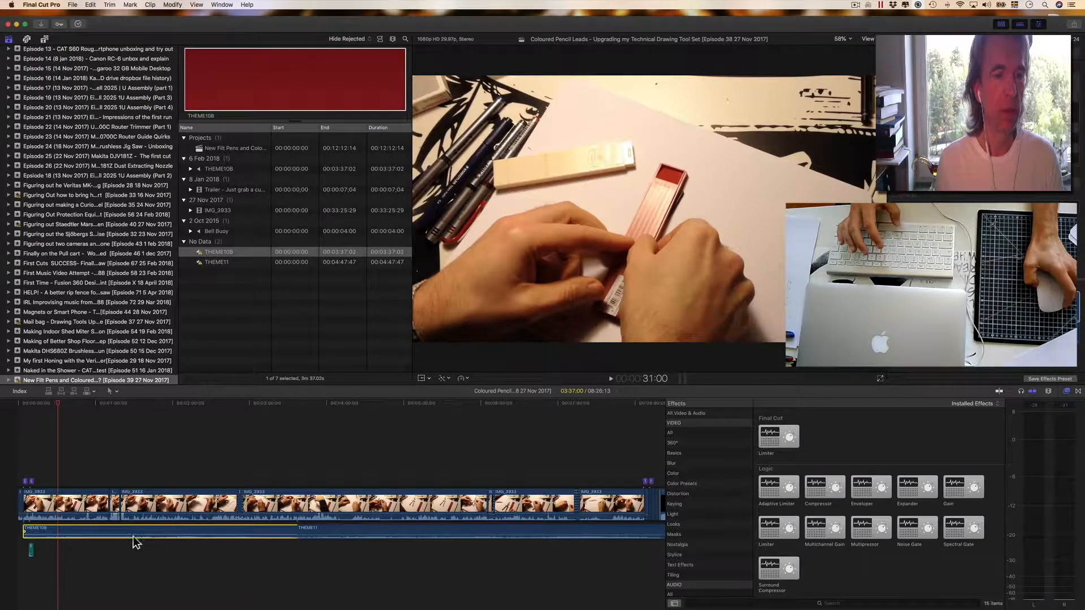
# - Move the broken THEME10B clip under No Data to the trash and play the project to check its sound
pyautogui.click(247, 255)
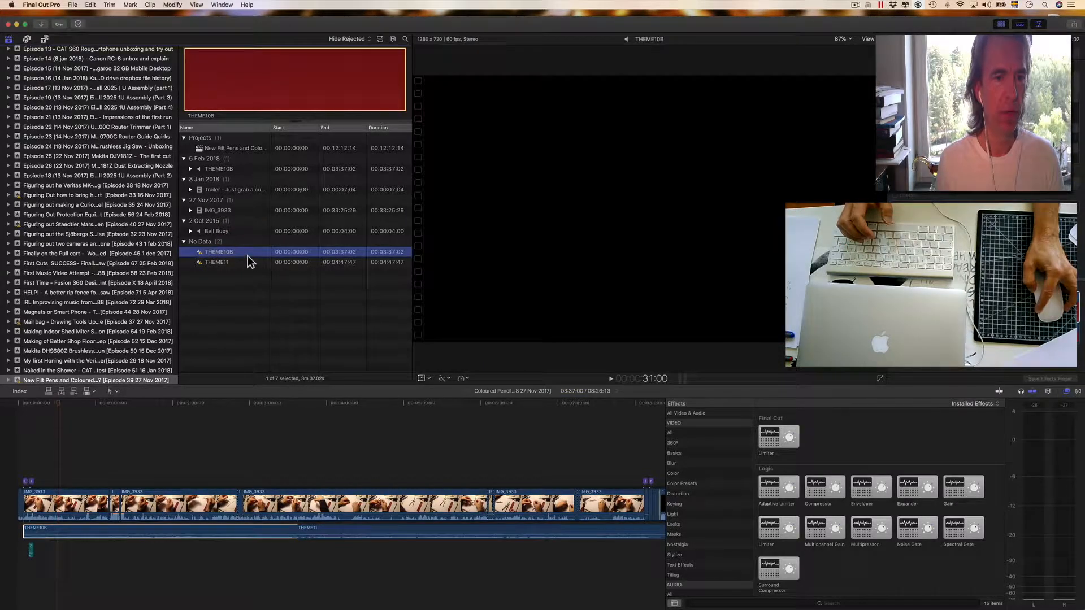
pyautogui.rightClick(243, 255)
pyautogui.click(275, 353)
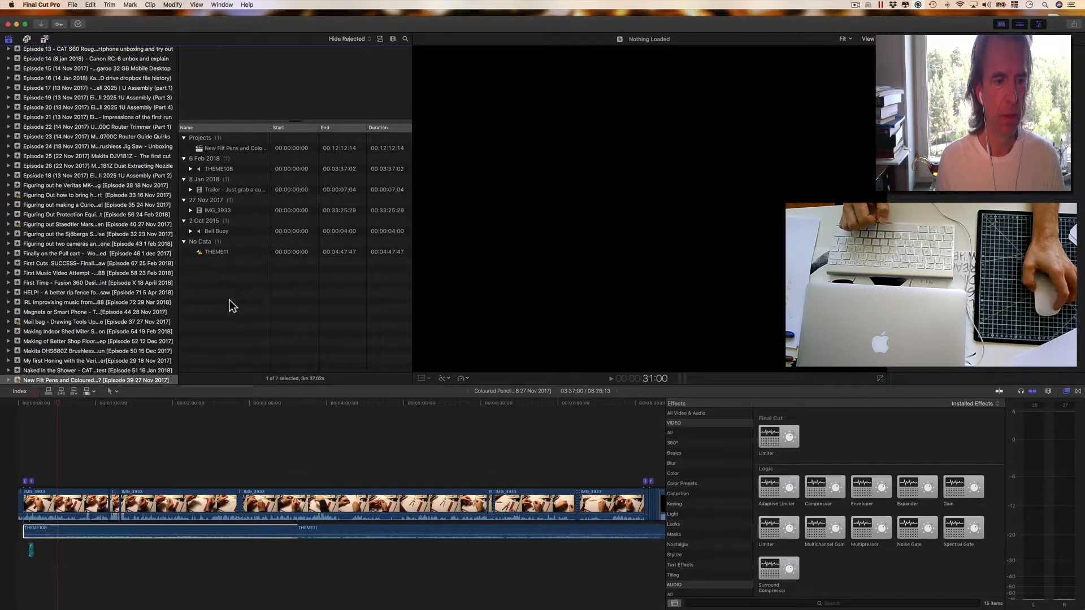
pyautogui.press('space')
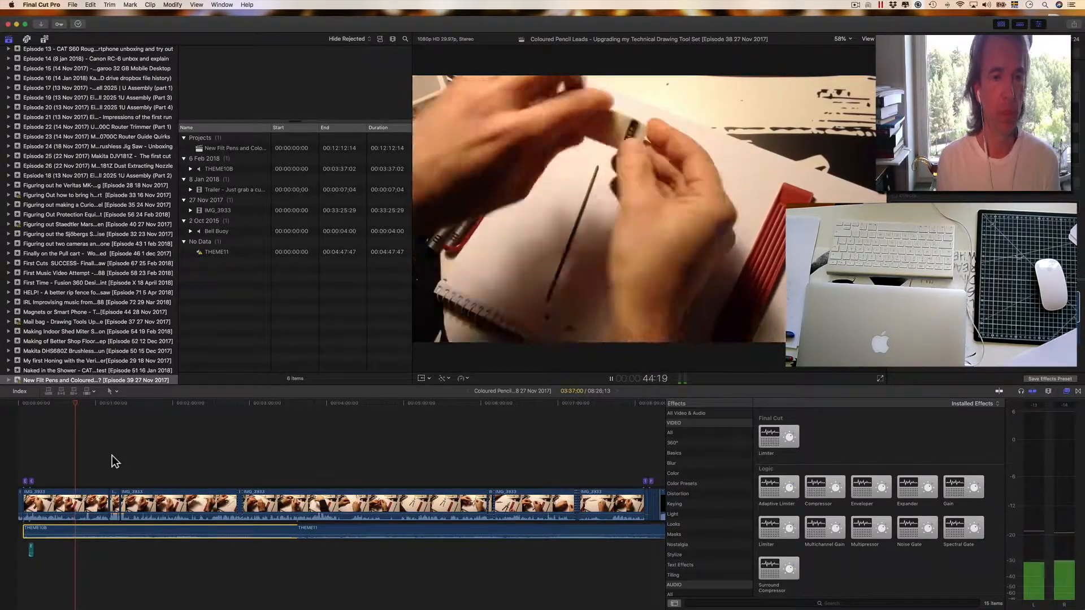
pyautogui.press('space')
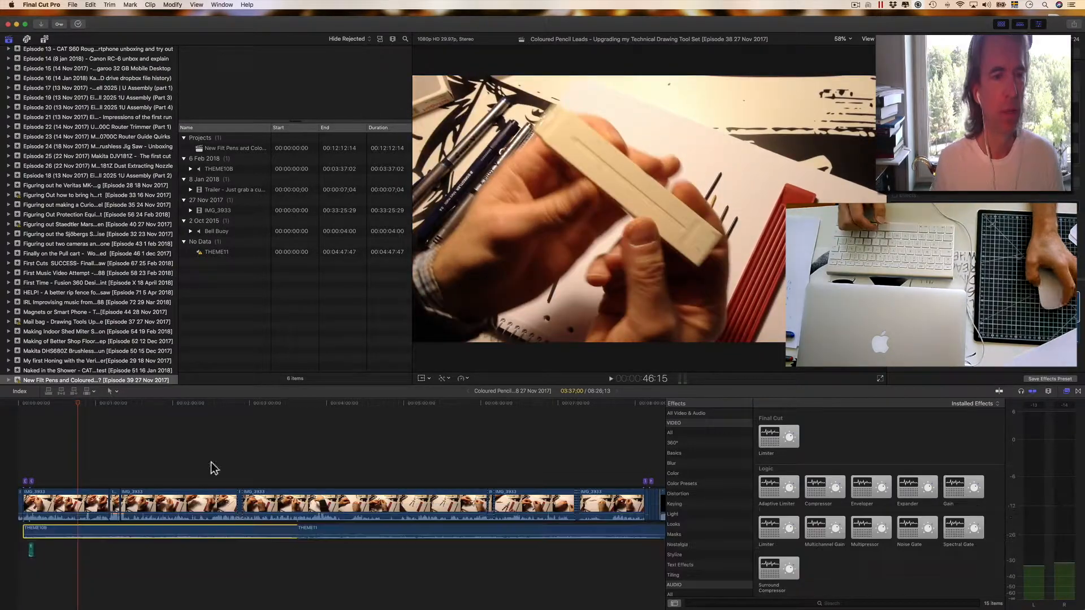
# - Move the broken THEME11 clip under No Data to the trash and play the project from about 4 minutes to check its sound
pyautogui.click(245, 254)
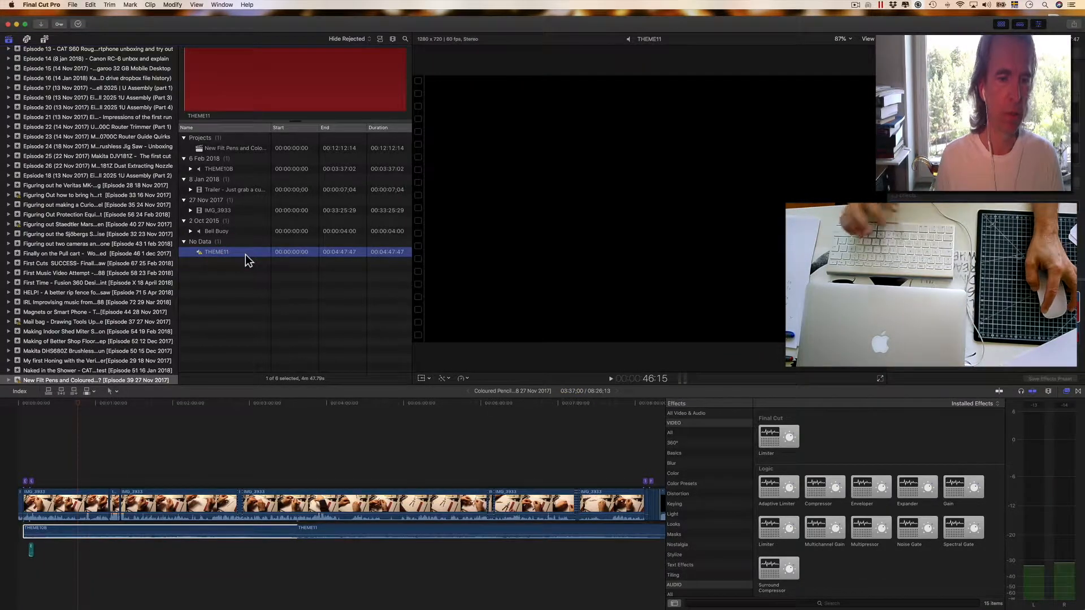
pyautogui.rightClick(241, 253)
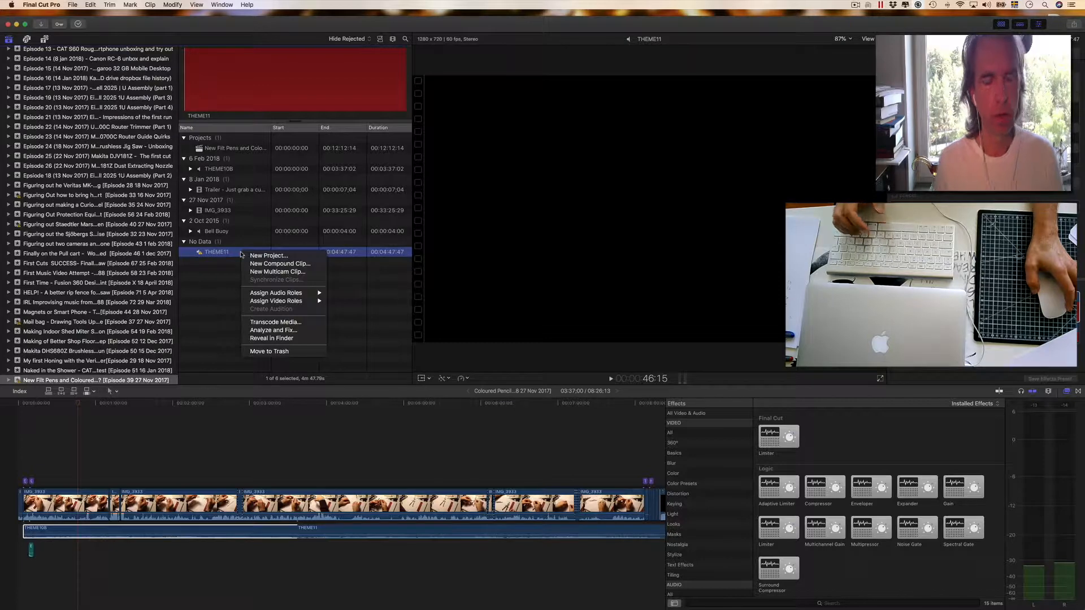
pyautogui.click(270, 351)
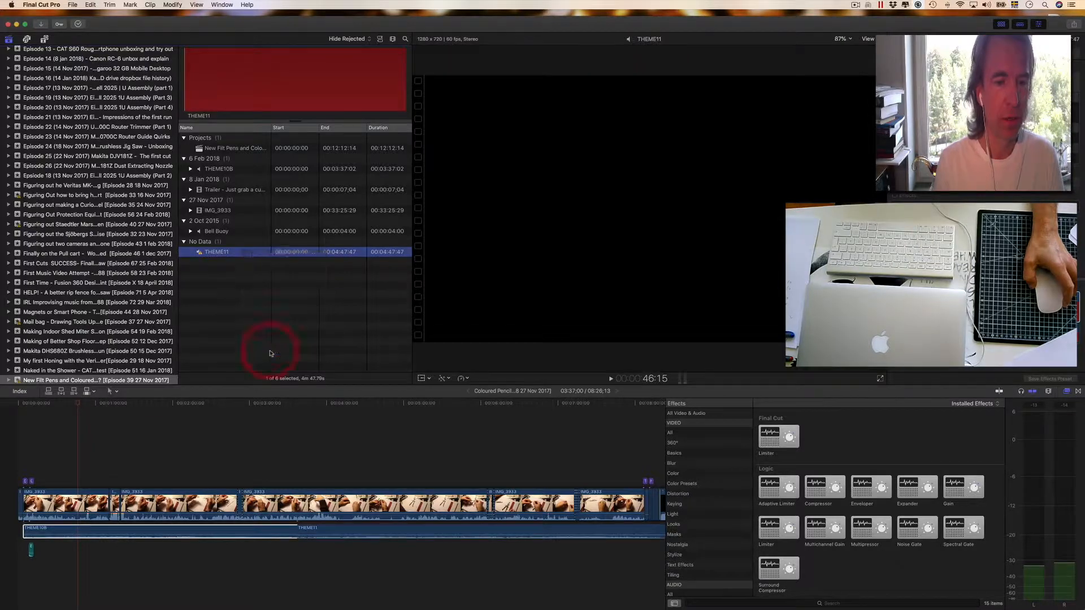
pyautogui.click(254, 455)
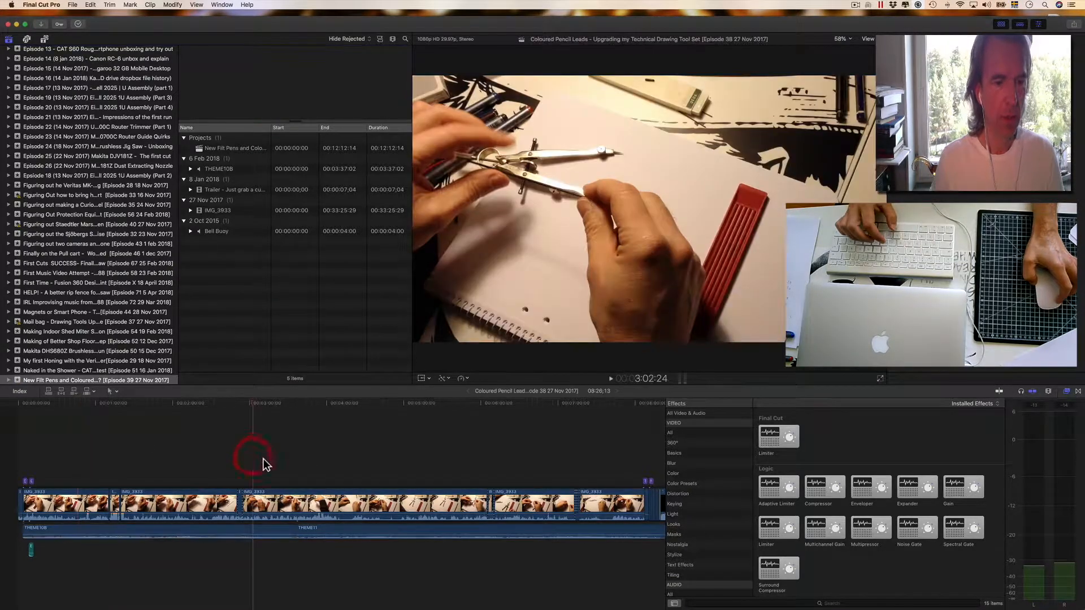
pyautogui.click(332, 459)
pyautogui.press('space')
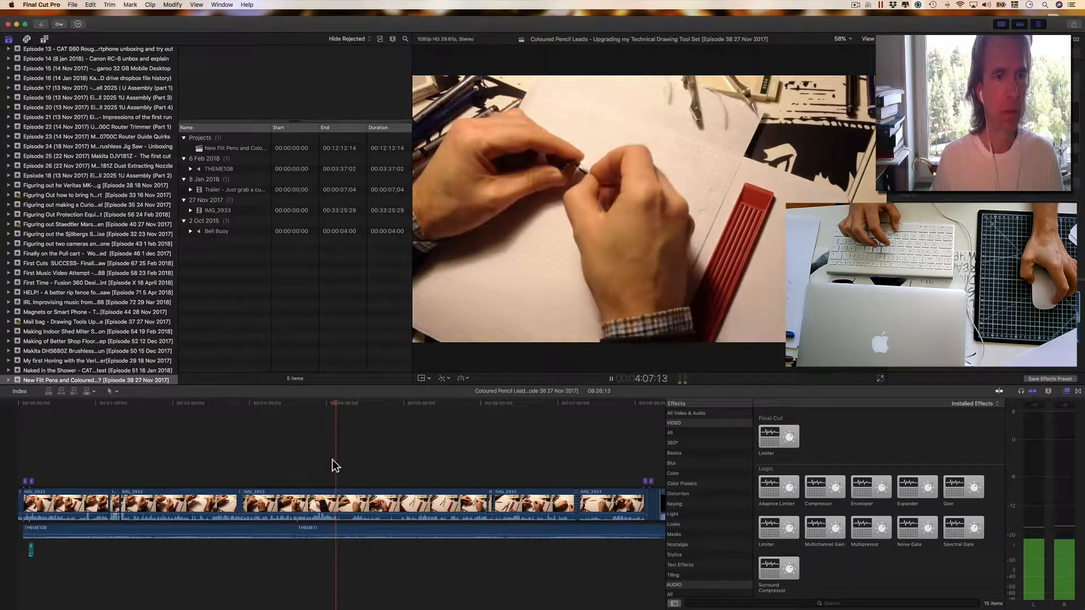
pyautogui.press('space')
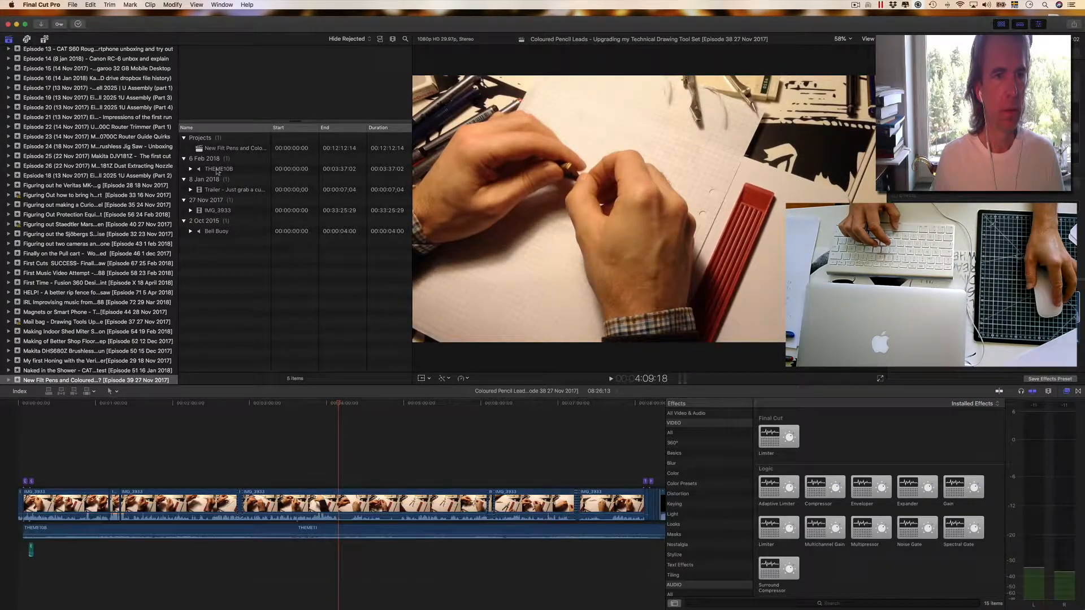
# - Reveal the timeline's THEME11 clip in the browser
pyautogui.click(357, 532)
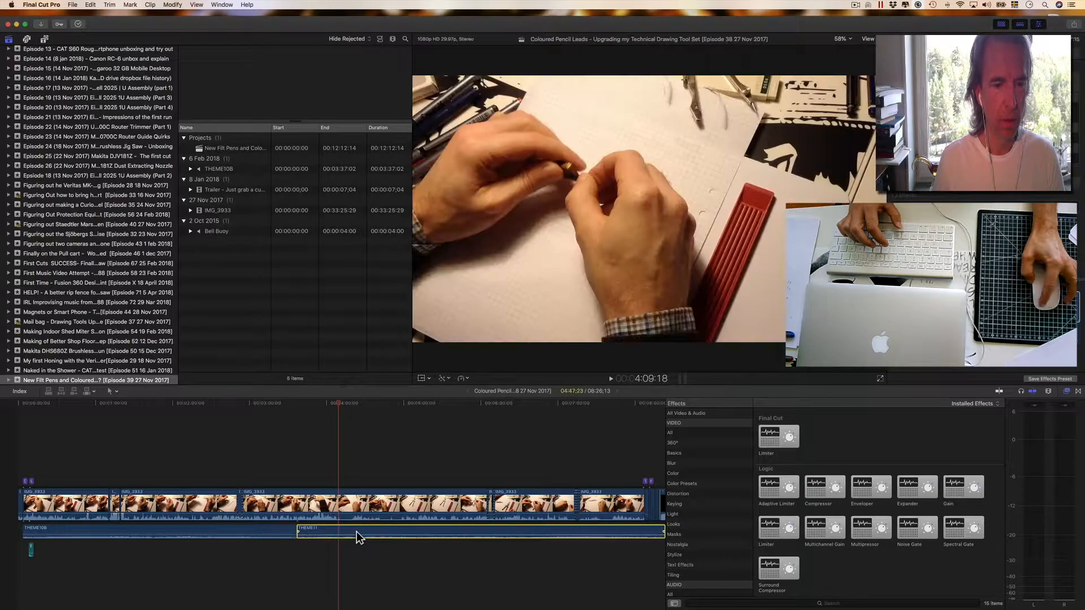
pyautogui.rightClick(350, 533)
pyautogui.click(383, 600)
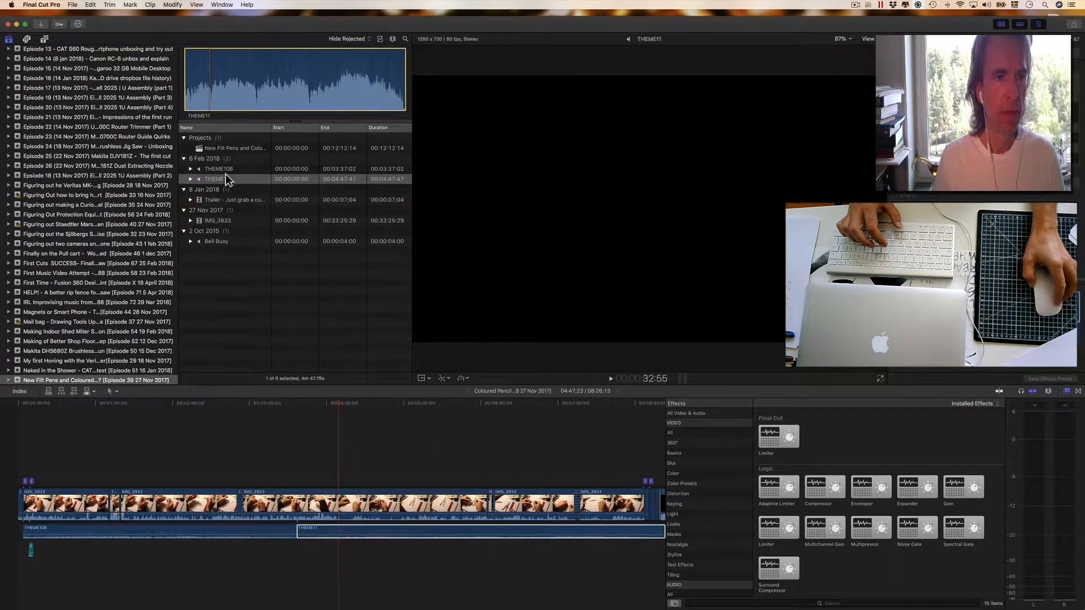
# - Compare the THEME10B and THEME11 clips under 6 Feb 2018, and reveal THEME10B's source file in Finder
pyautogui.click(225, 170)
pyautogui.click(225, 179)
pyautogui.click(224, 171)
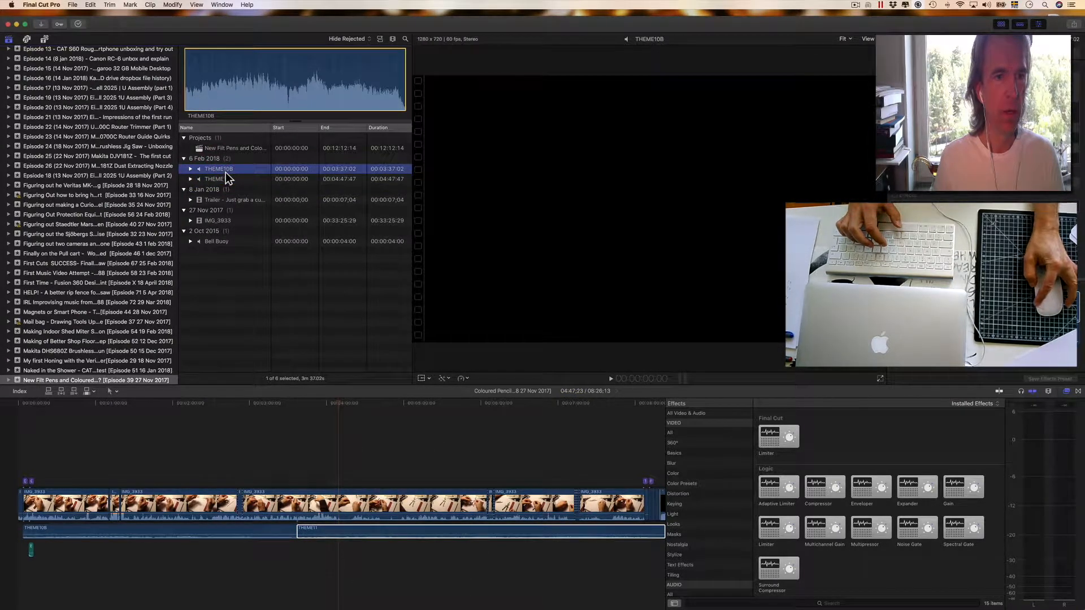
pyautogui.rightClick(225, 171)
pyautogui.click(255, 251)
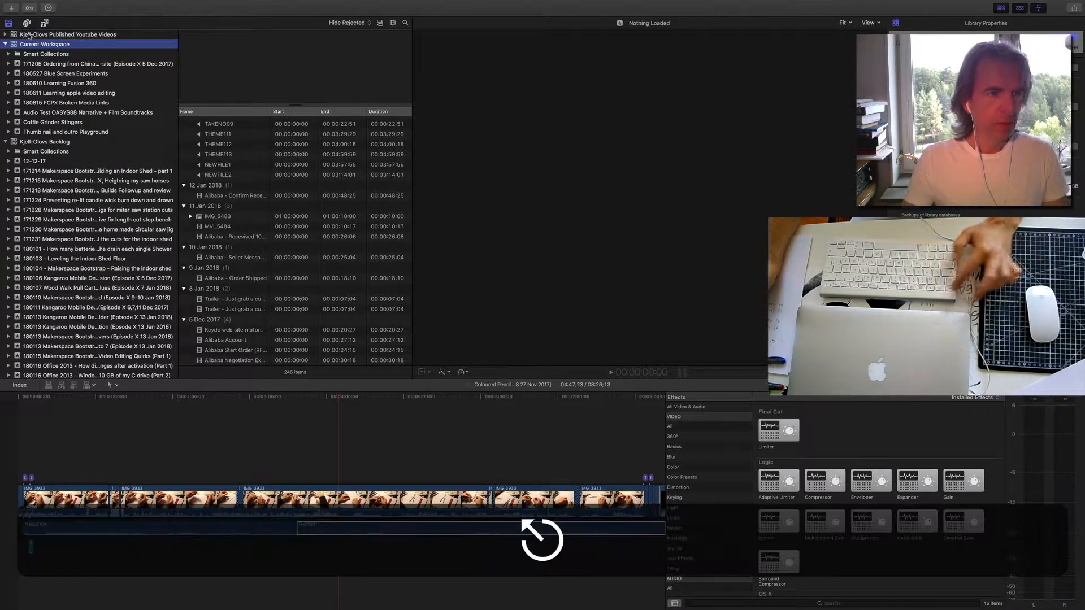
# - Open the Coloured Pencil Leads event in the published videos library and play the timeline project to check its sound
pyautogui.click(5, 35)
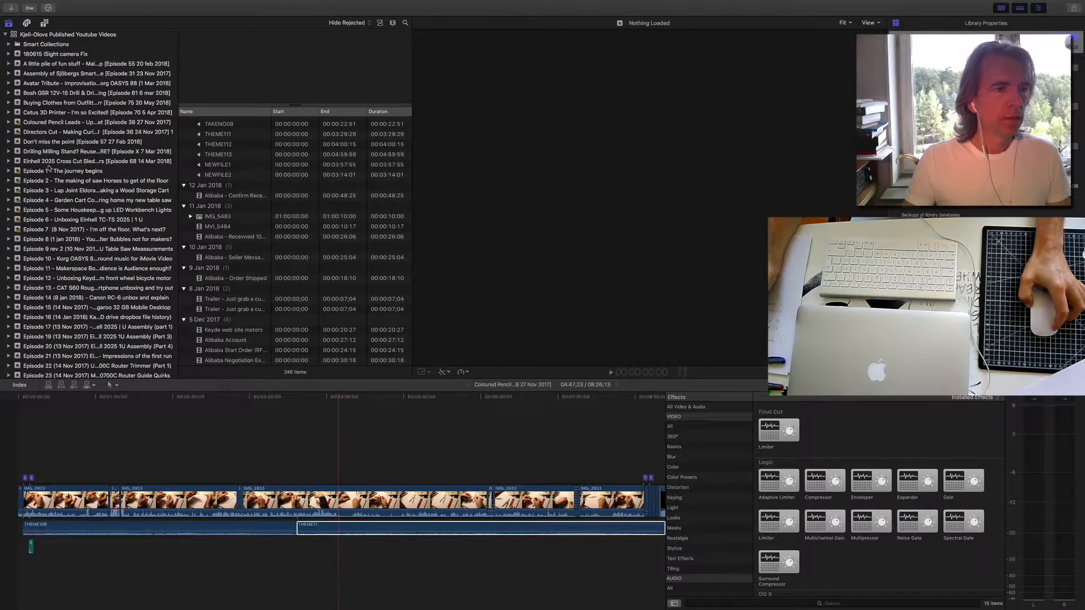
pyautogui.click(40, 123)
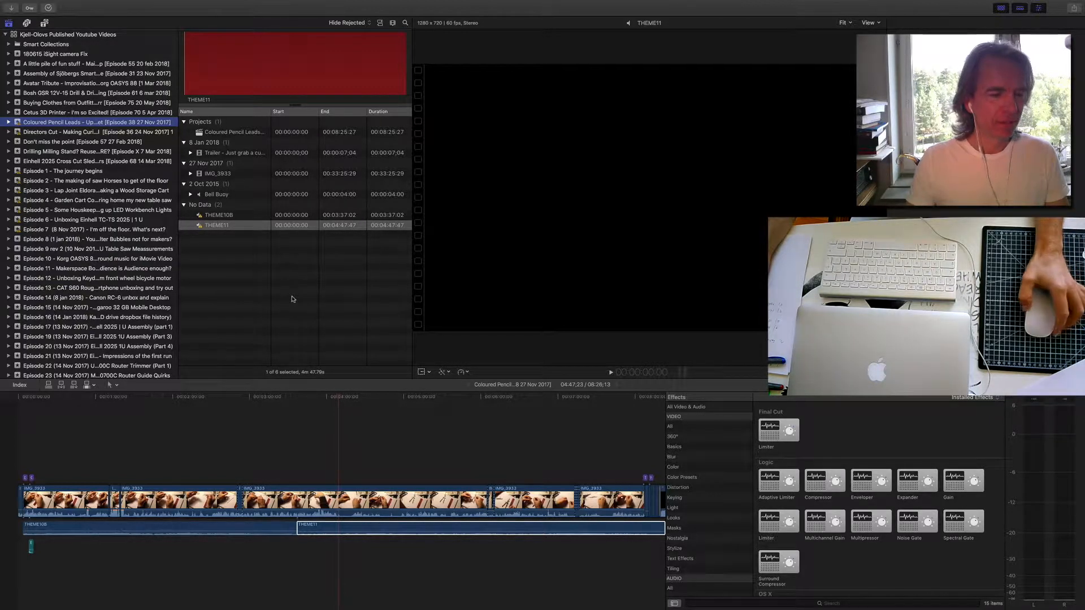
pyautogui.click(343, 399)
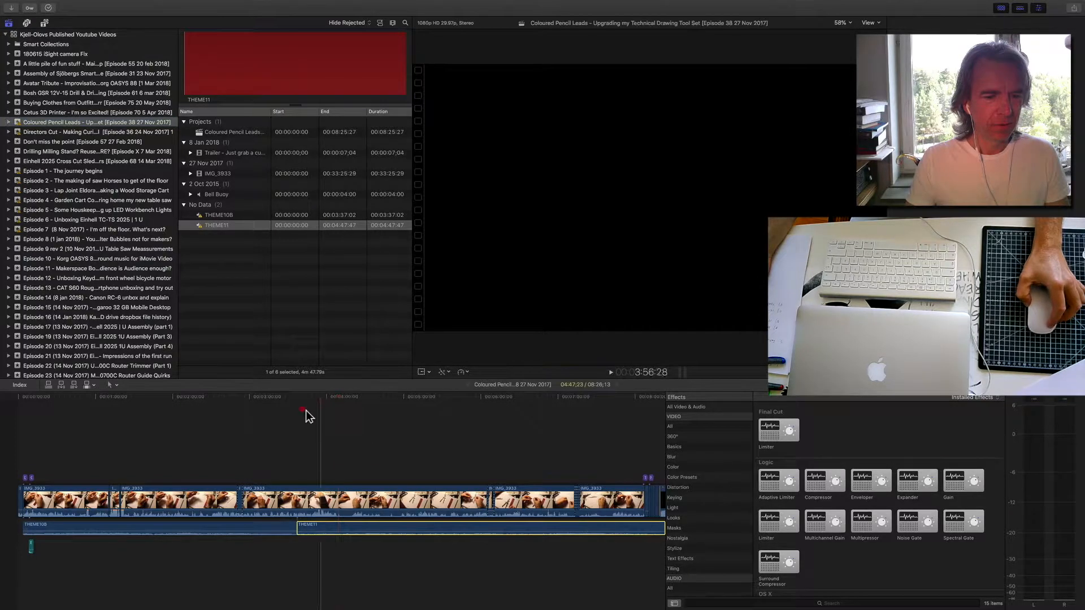
pyautogui.press('space')
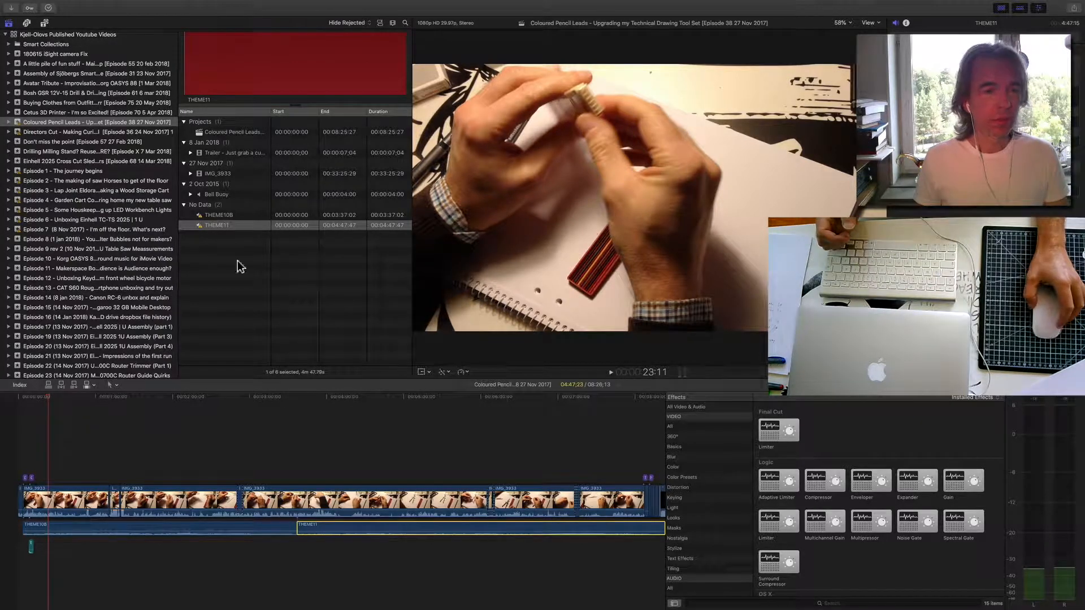
# - Reveal the source file of the THEME10B clip under No Data in Finder and enlarge the window to show its full path
pyautogui.click(249, 216)
pyautogui.rightClick(250, 217)
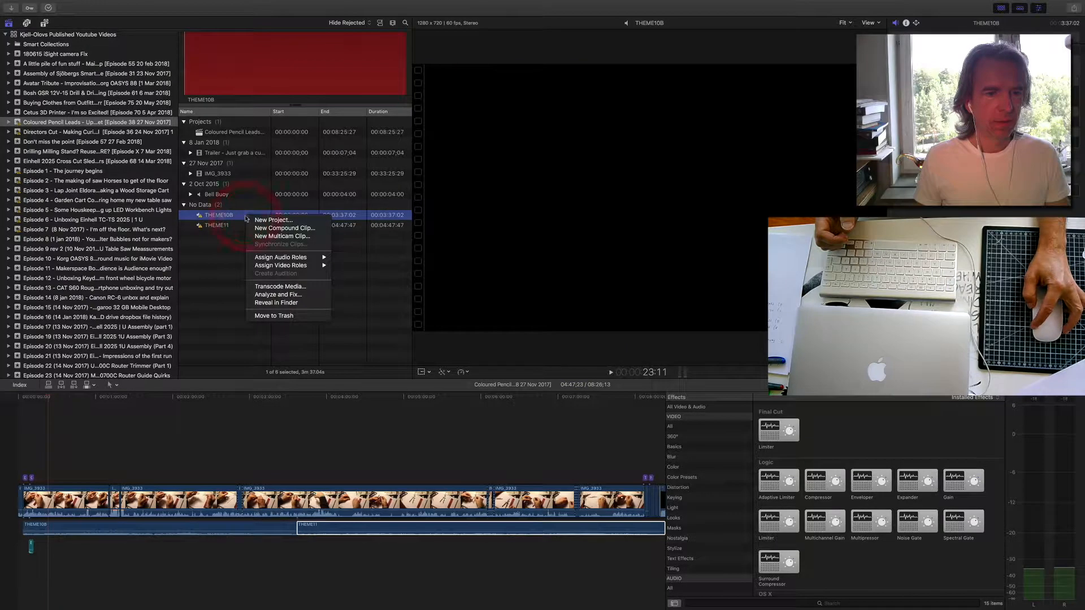
pyautogui.click(277, 302)
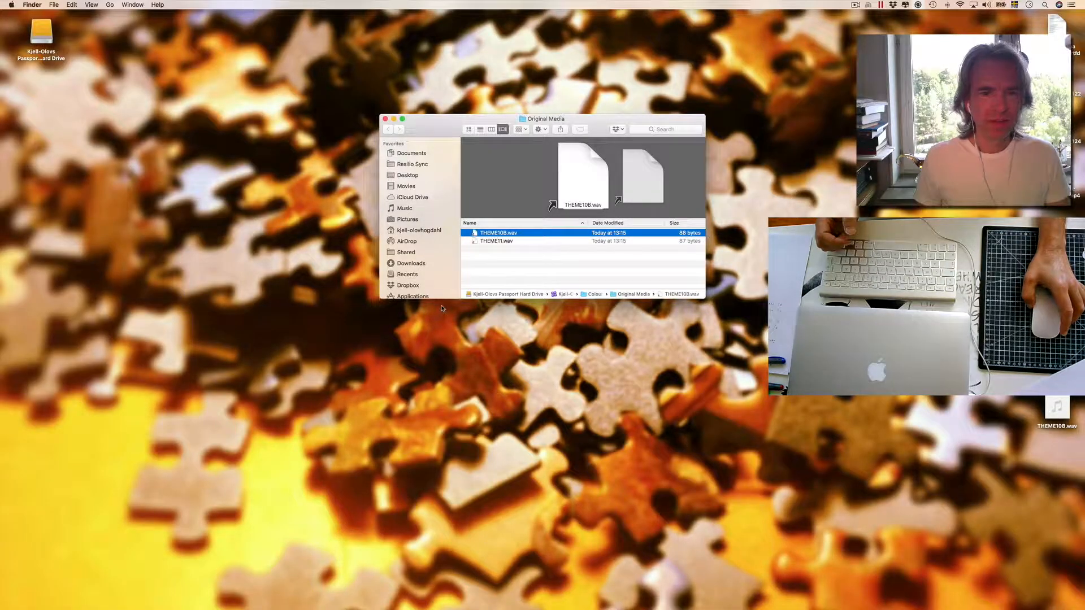
pyautogui.moveTo(709, 298); pyautogui.dragTo(977, 467)
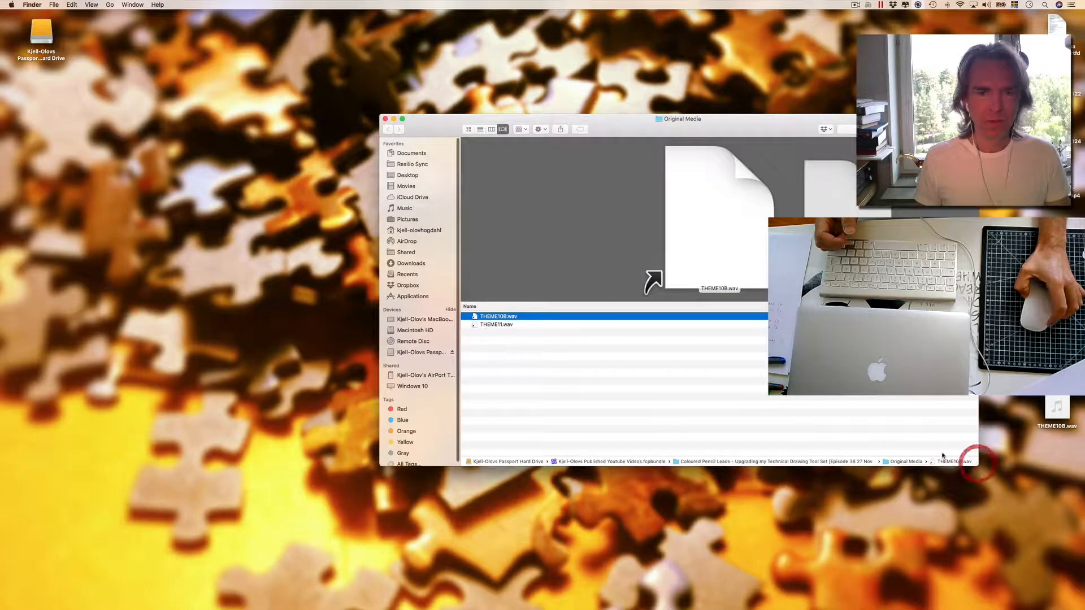
pyautogui.moveTo(642, 128); pyautogui.dragTo(514, 107)
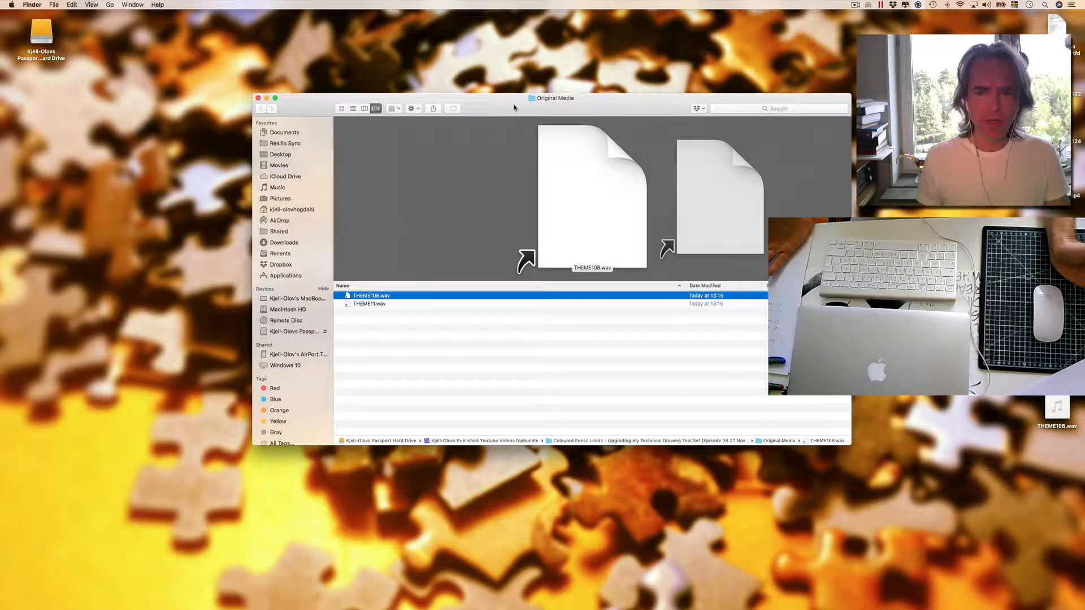
pyautogui.moveTo(851, 339); pyautogui.dragTo(948, 339)
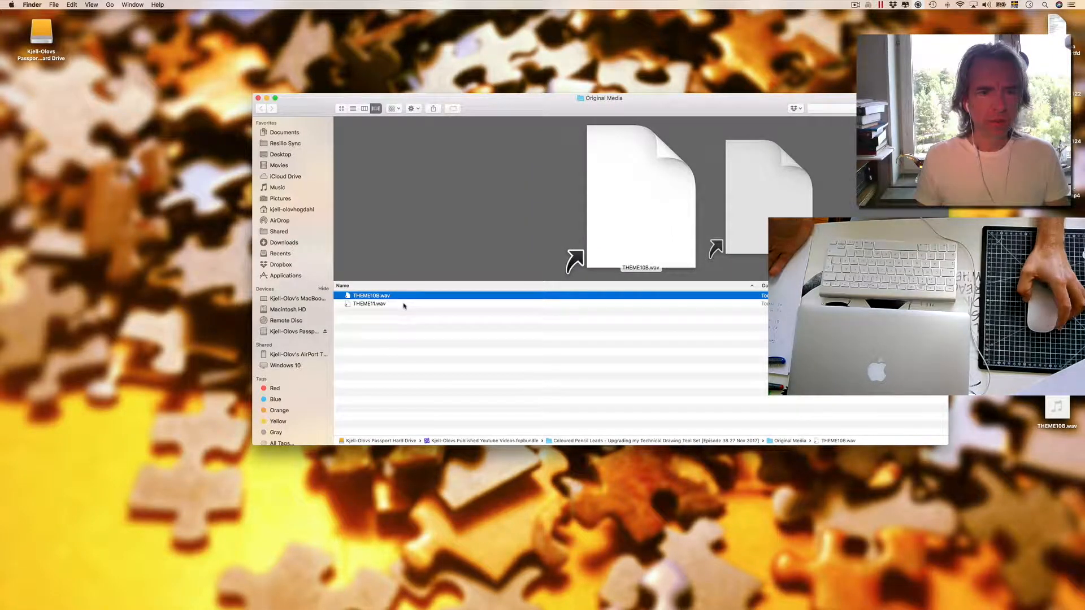
# - Return to Final Cut Pro, reveal the timeline's THEME10B clip in the browser, and reveal its source file in Finder
pyautogui.hotkey('ctrl', 'Right')
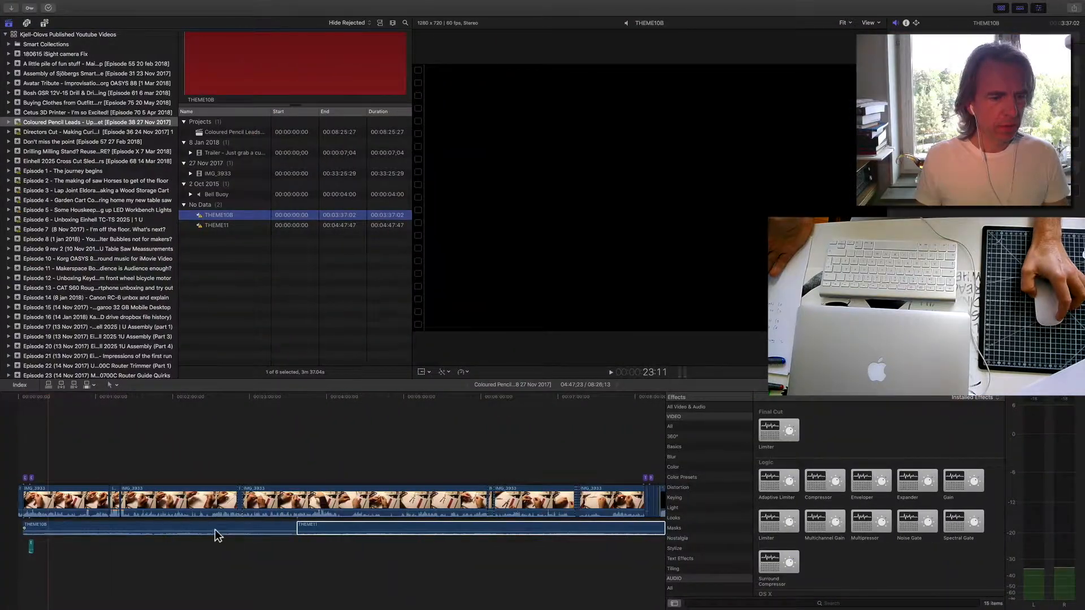
pyautogui.click(211, 529)
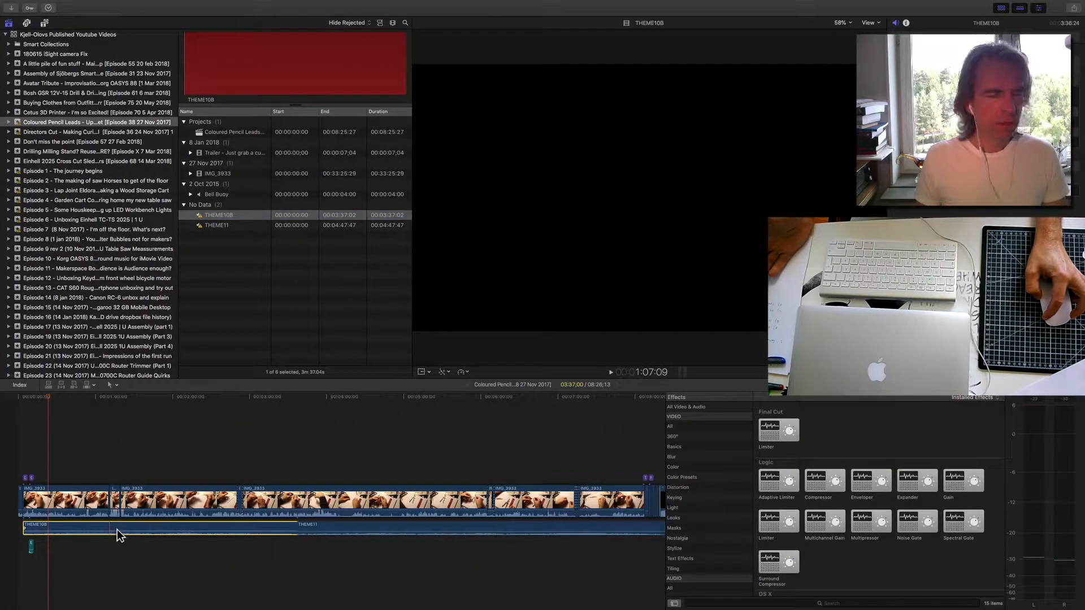
pyautogui.rightClick(109, 530)
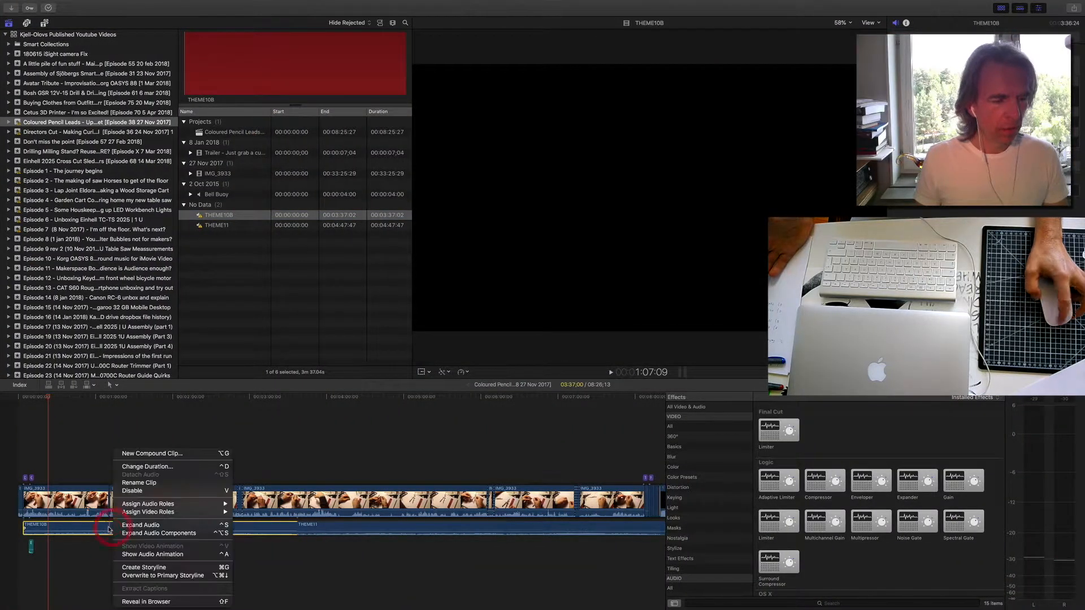
pyautogui.click(148, 601)
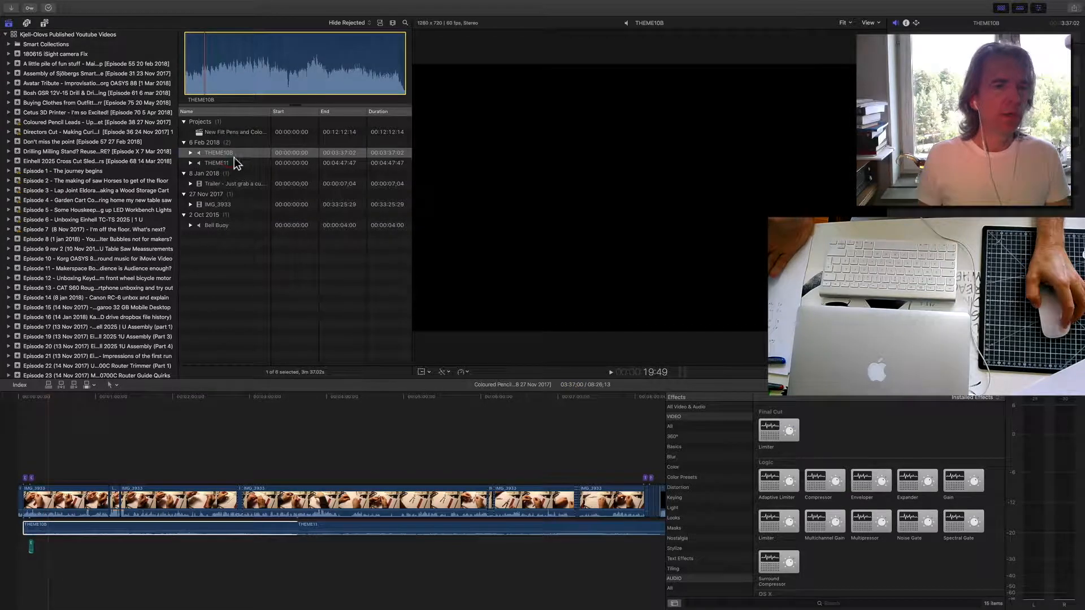
pyautogui.rightClick(182, 154)
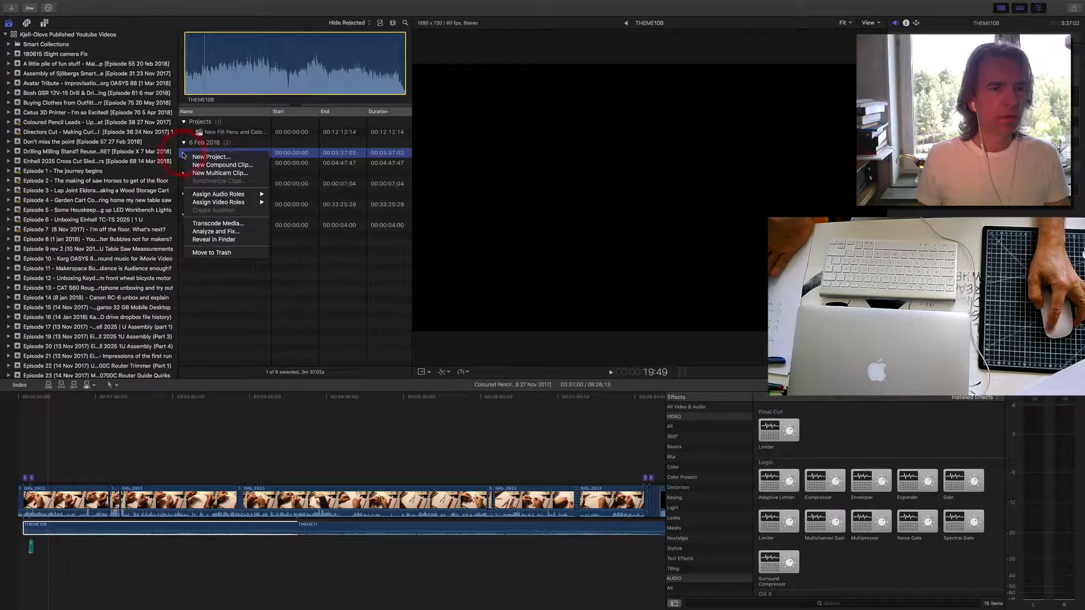
pyautogui.click(210, 240)
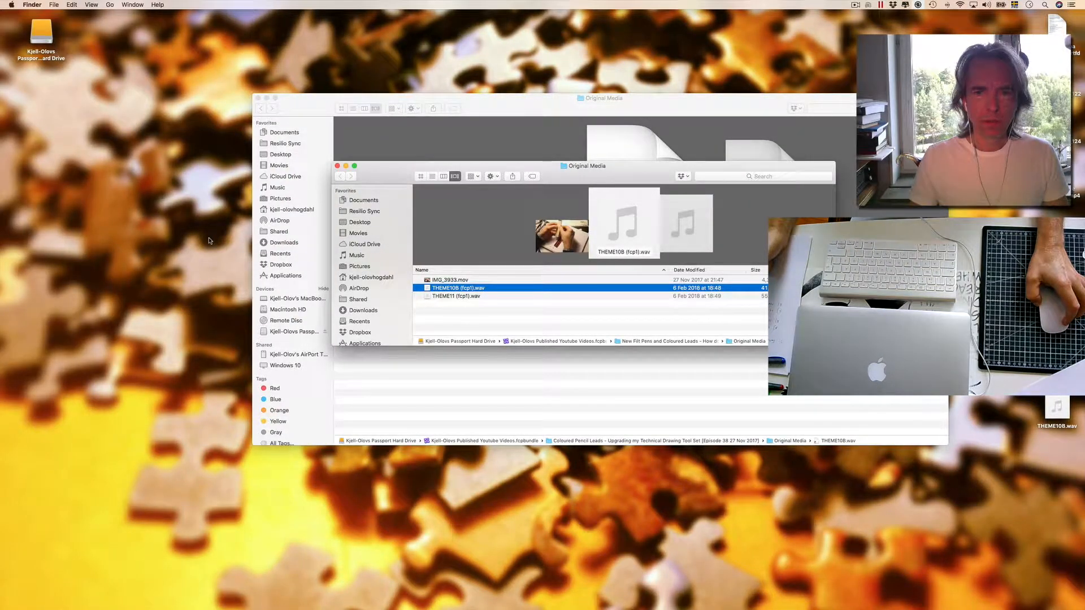
pyautogui.moveTo(834, 343); pyautogui.dragTo(949, 344)
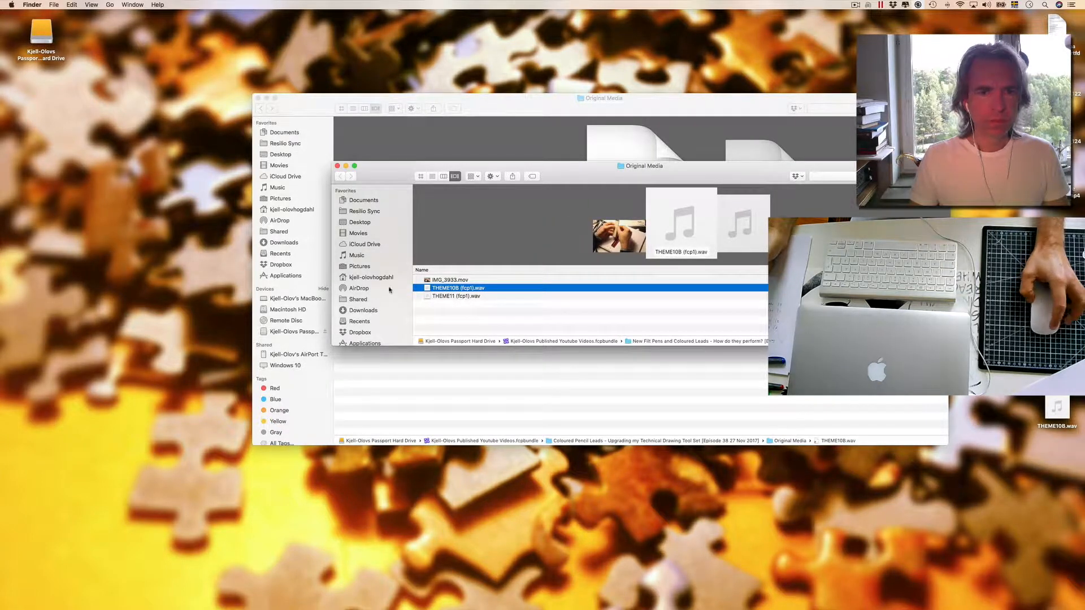
# - Open the file info for THEME10B (fcp1).wav and copy its folder location
pyautogui.rightClick(429, 288)
pyautogui.click(452, 324)
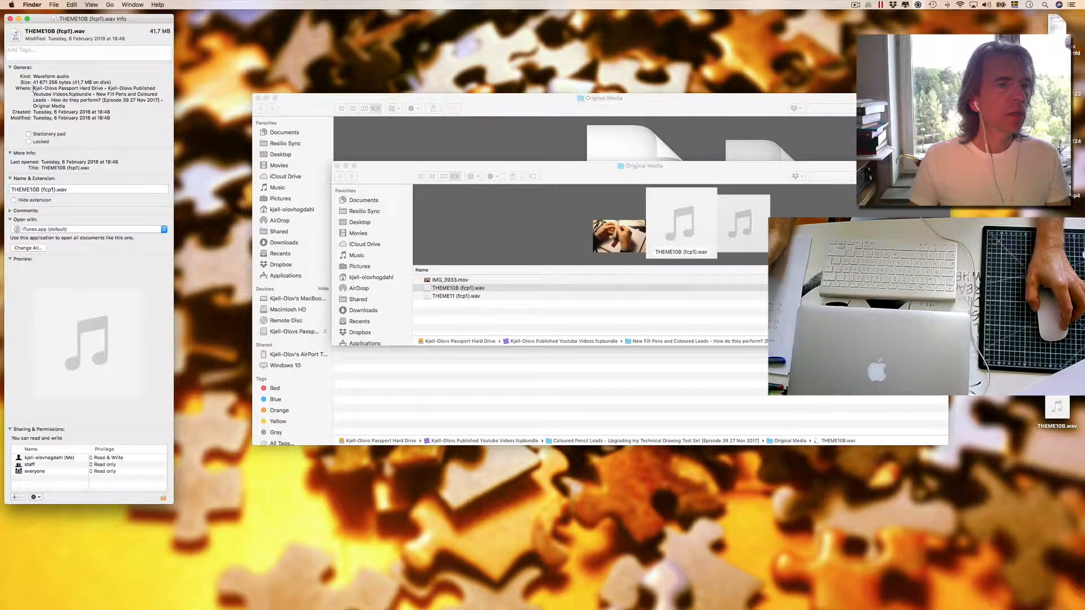
pyautogui.moveTo(32, 88); pyautogui.dragTo(87, 105)
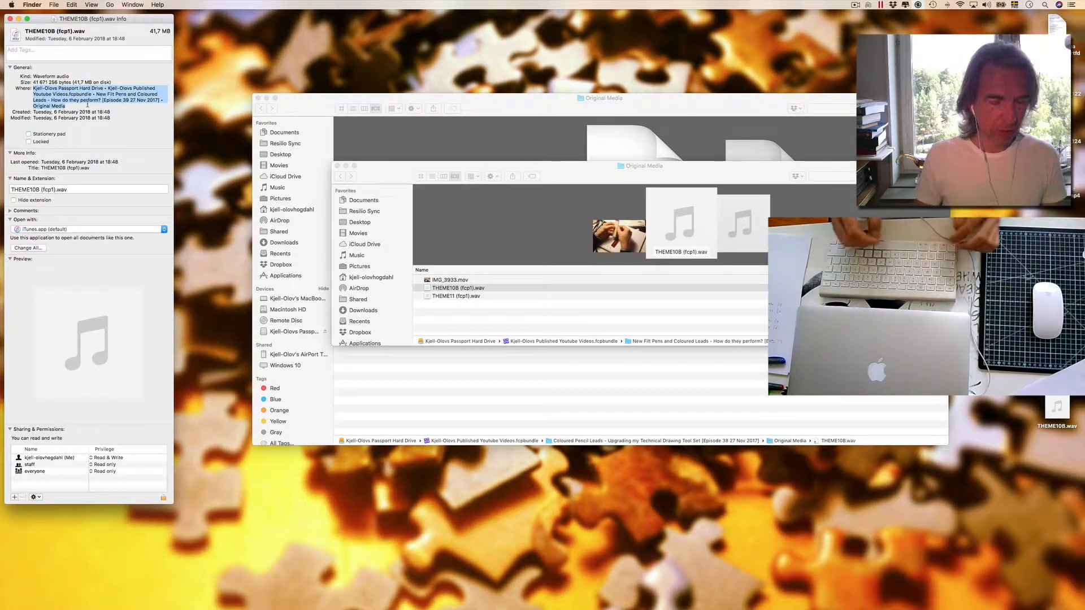
pyautogui.press('super+c')
# - Paste the copied location into a new TextEdit document and widen the window to fit the path on one line
pyautogui.moveTo(309, 587)
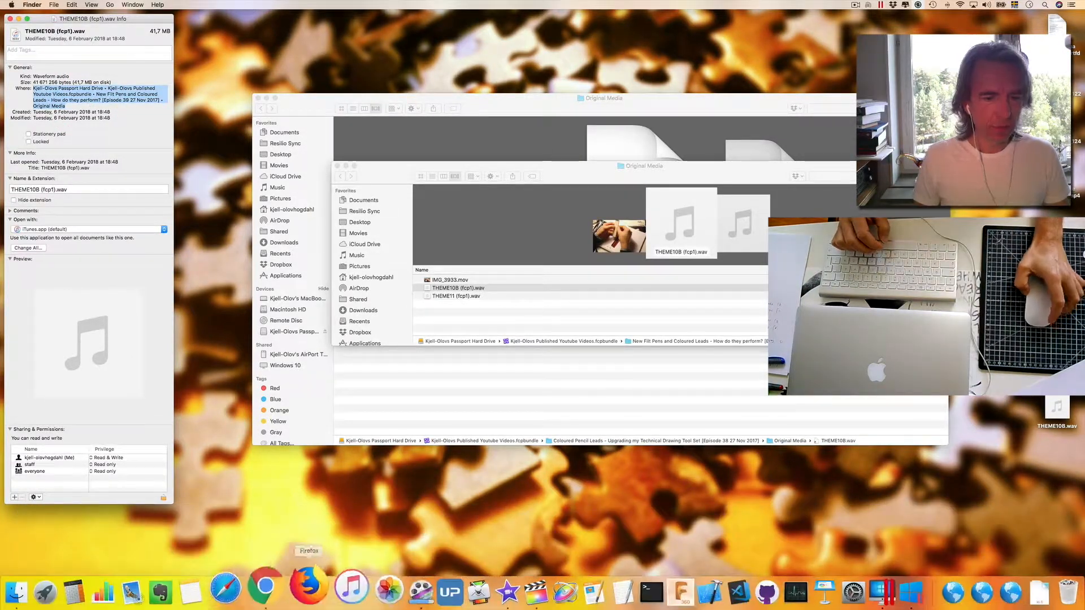
pyautogui.click(593, 591)
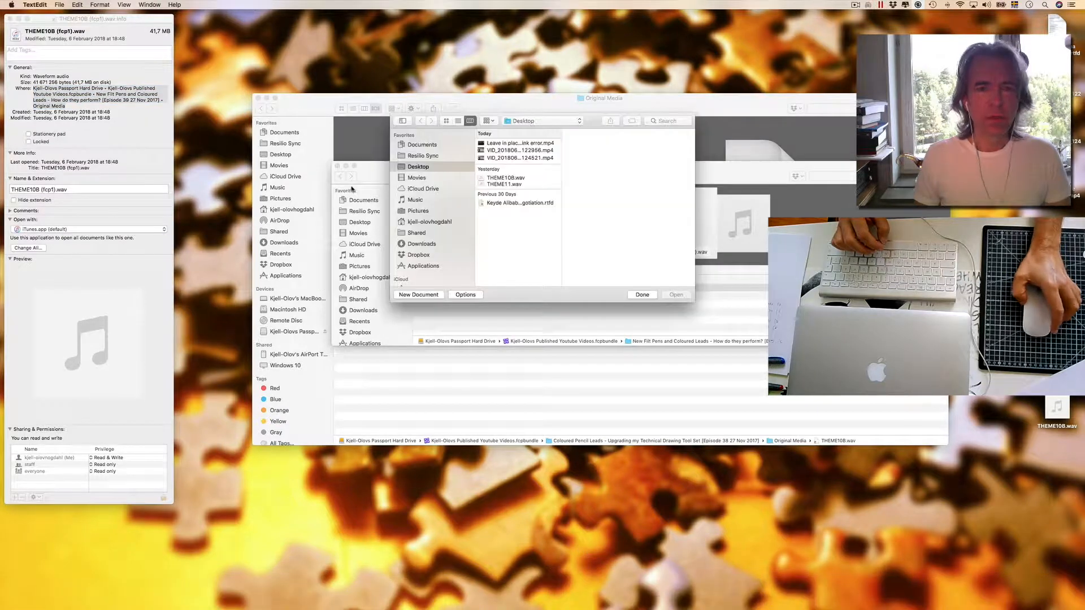
pyautogui.click(418, 294)
pyautogui.press('super+v')
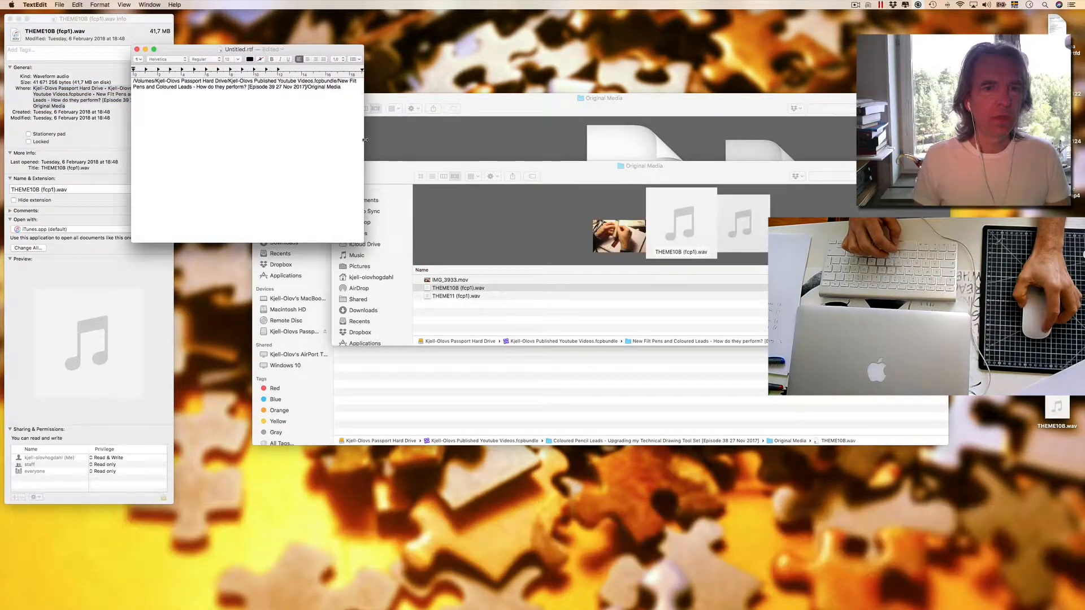
pyautogui.moveTo(365, 140); pyautogui.dragTo(847, 140)
pyautogui.moveTo(415, 49); pyautogui.dragTo(477, 20)
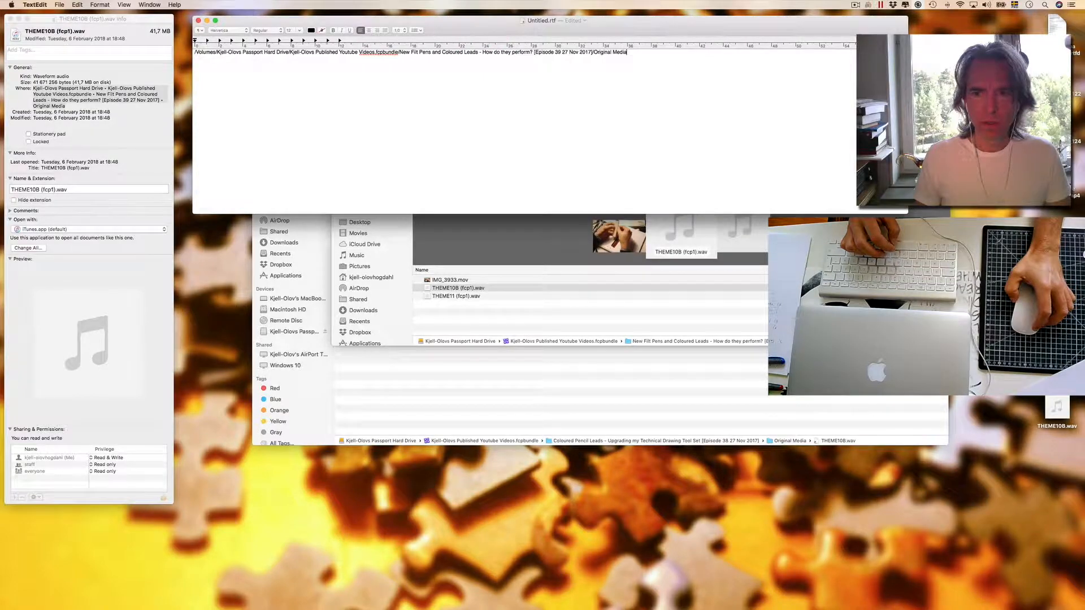
# - Switch back to Final Cut Pro and play the Coloured Pencil Leads project near 23 seconds and 4:28 to check its sound
pyautogui.press('super+Tab')
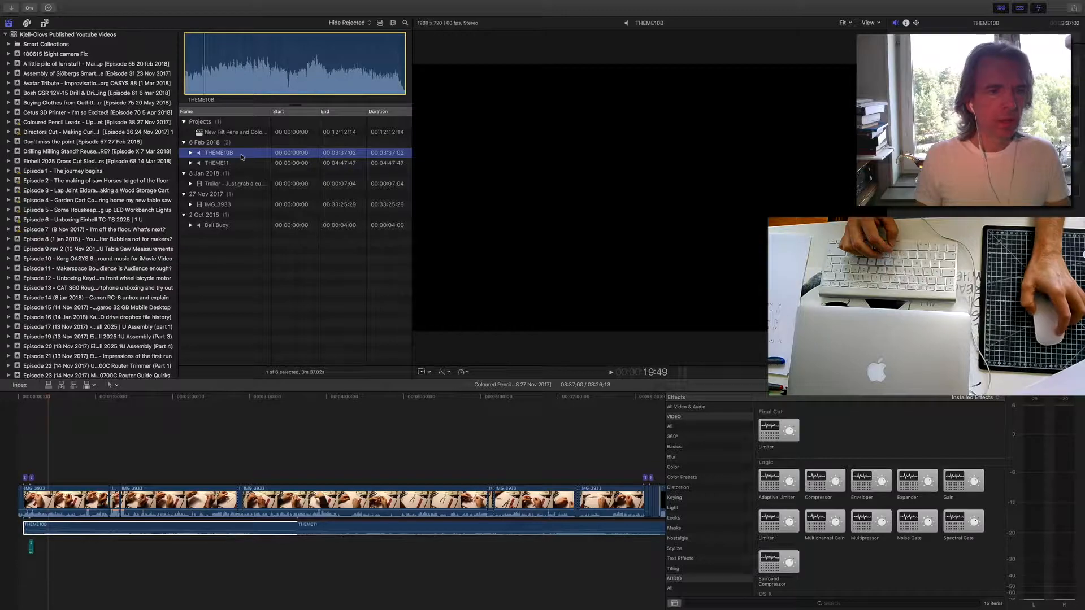
pyautogui.press('super+Tab')
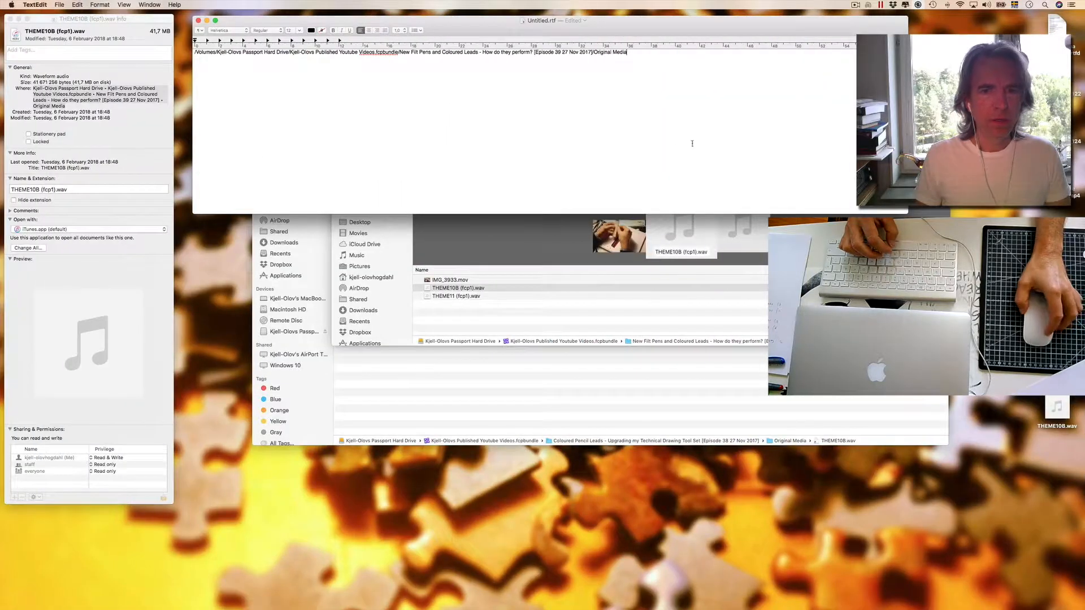
pyautogui.press('super+Tab')
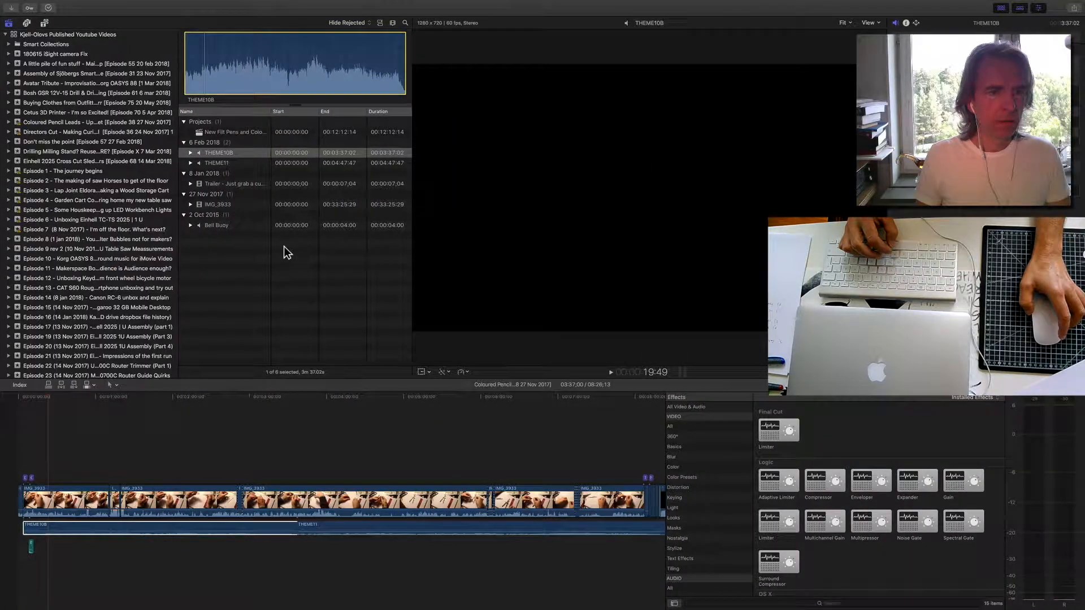
pyautogui.click(235, 255)
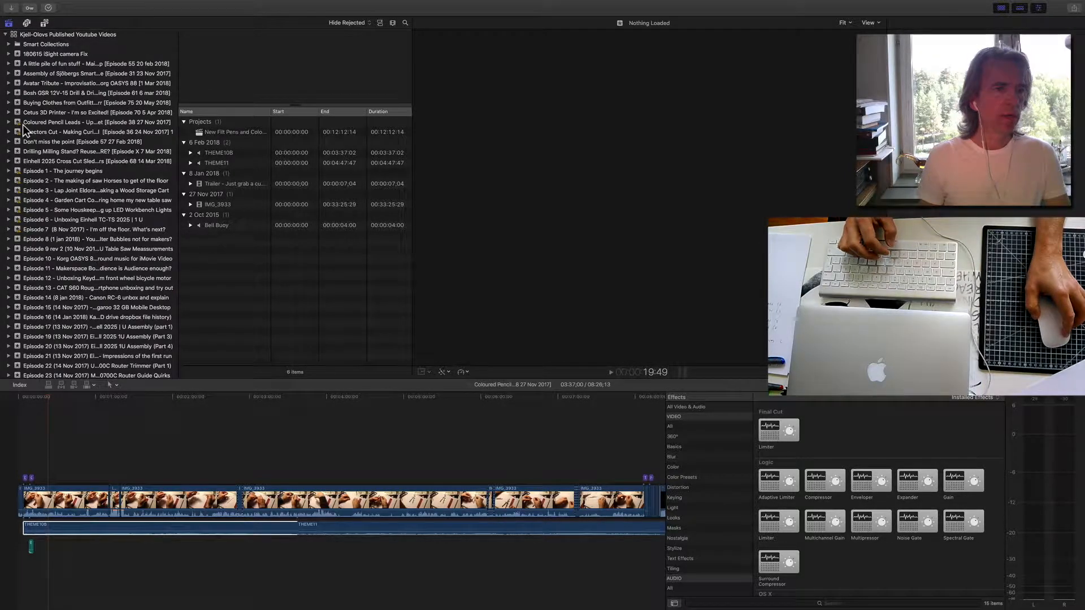
pyautogui.click(50, 399)
pyautogui.press('space')
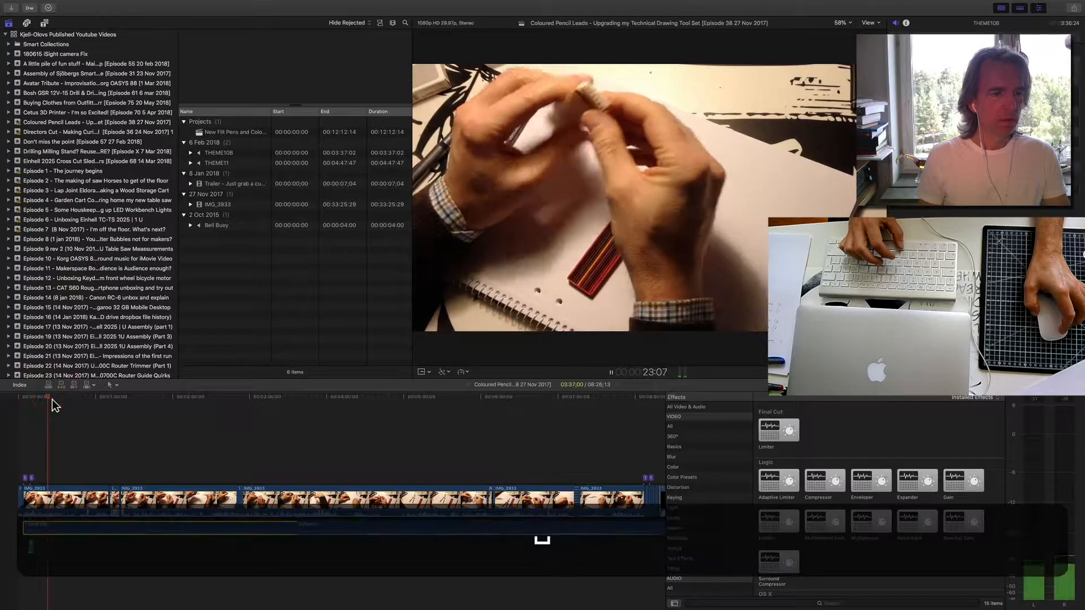
pyautogui.click(362, 439)
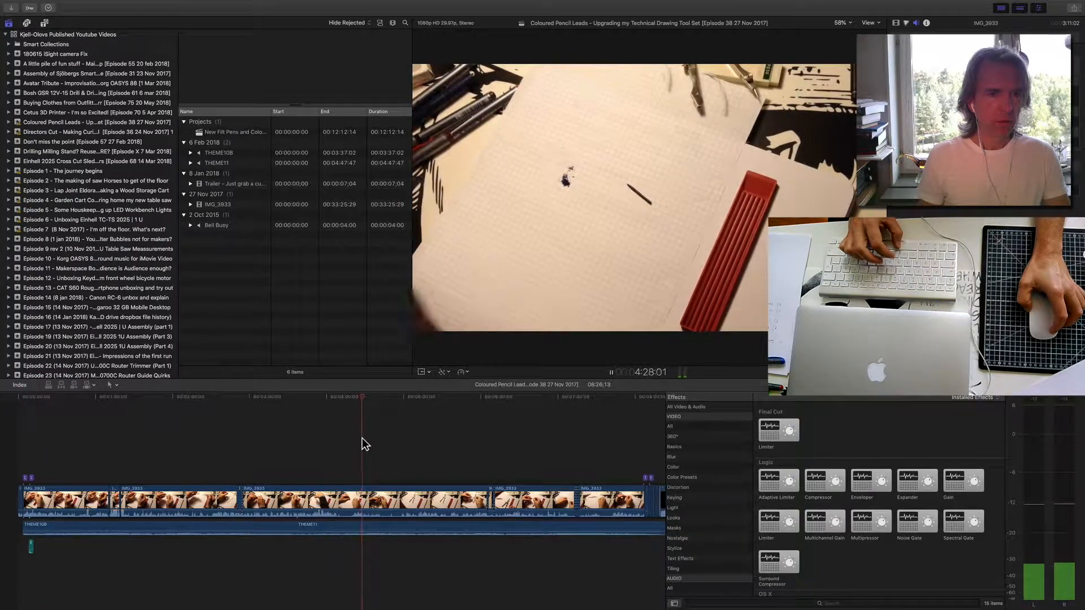
pyautogui.press('space')
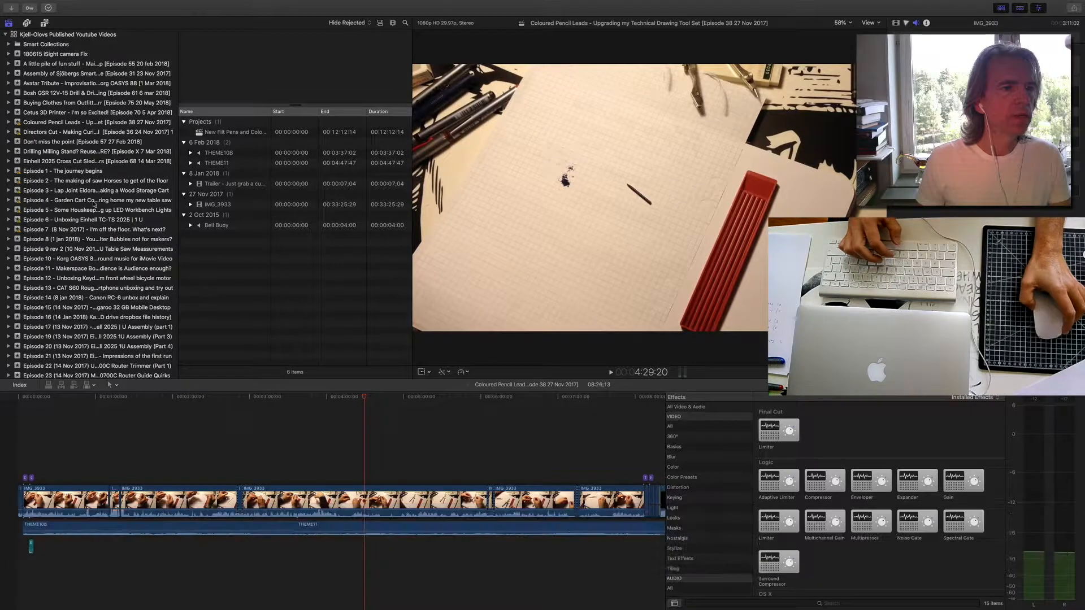
# - Open the Directors Cut project from its event to inspect its music track, and return to the Coloured Pencil Leads event
pyautogui.click(39, 134)
pyautogui.click(204, 135)
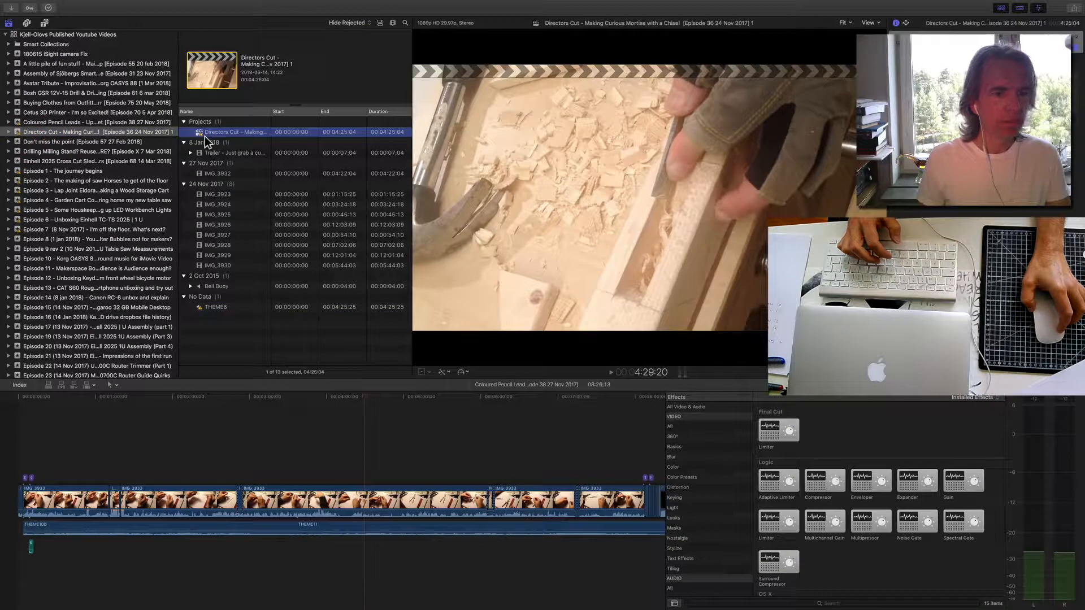
pyautogui.click(217, 86)
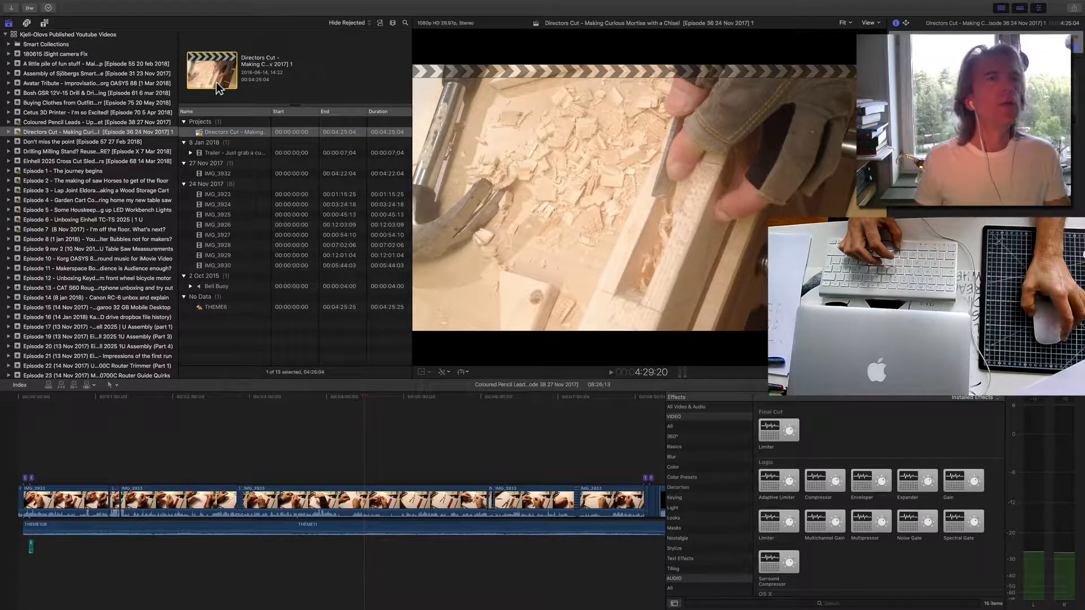
pyautogui.doubleClick(217, 85)
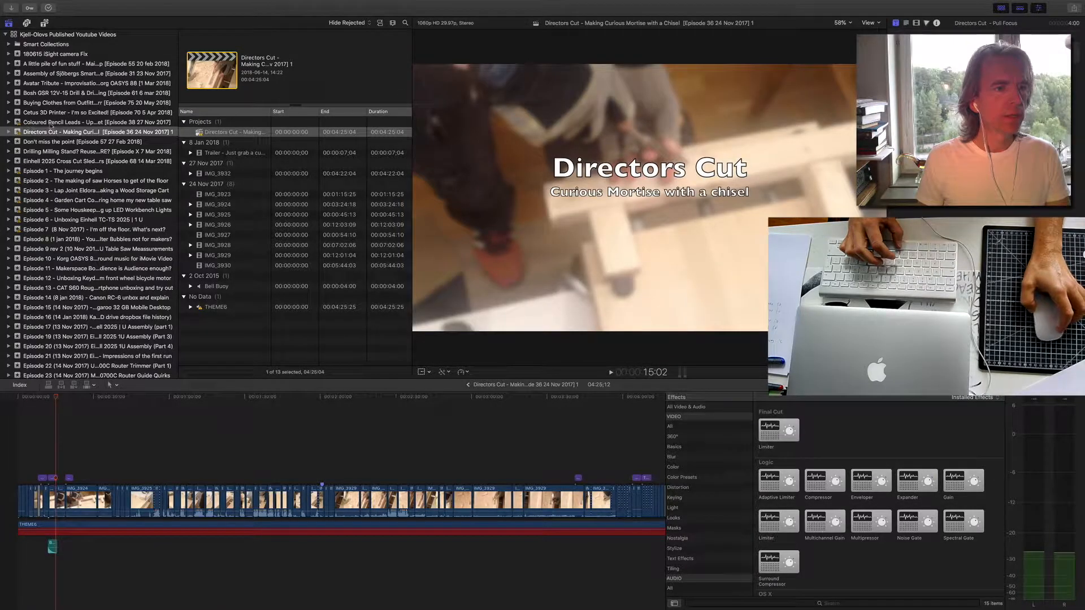
pyautogui.click(59, 123)
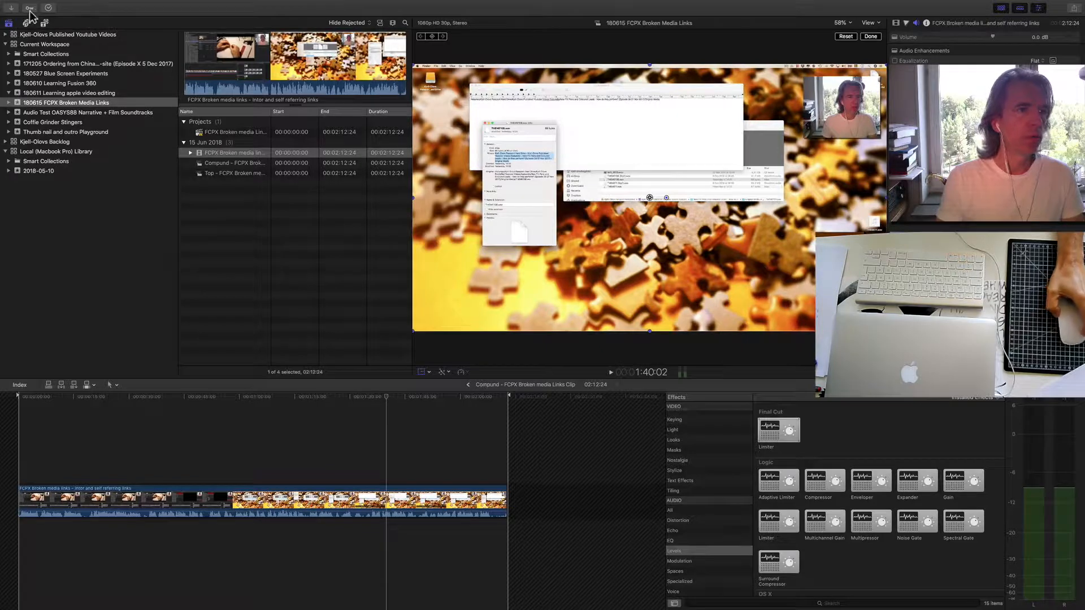
# - Review the media import options for copying files to the library or leaving them in place, without importing anything
pyautogui.click(12, 9)
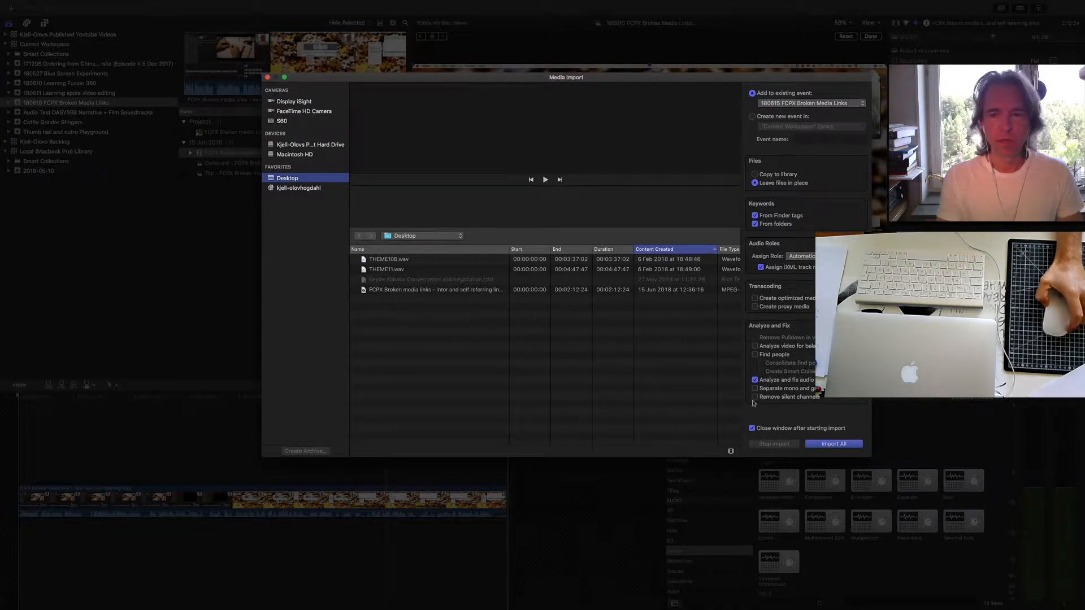
pyautogui.click(268, 78)
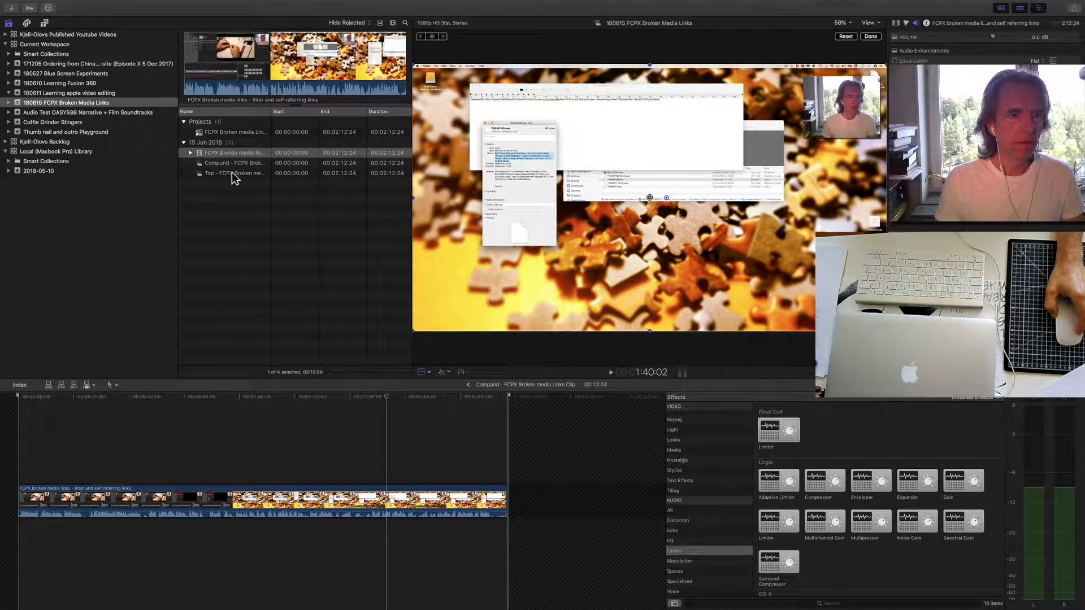
# - Reveal the source file of the FCPX Broken media links clip in Finder, and close the Desktop window
pyautogui.click(204, 159)
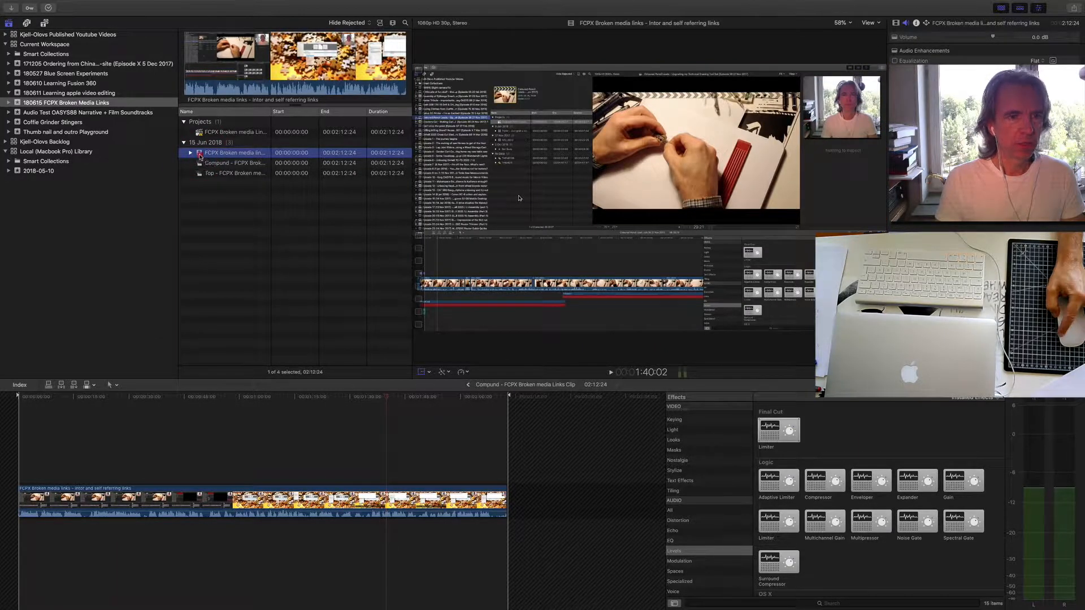
pyautogui.rightClick(202, 156)
pyautogui.click(239, 244)
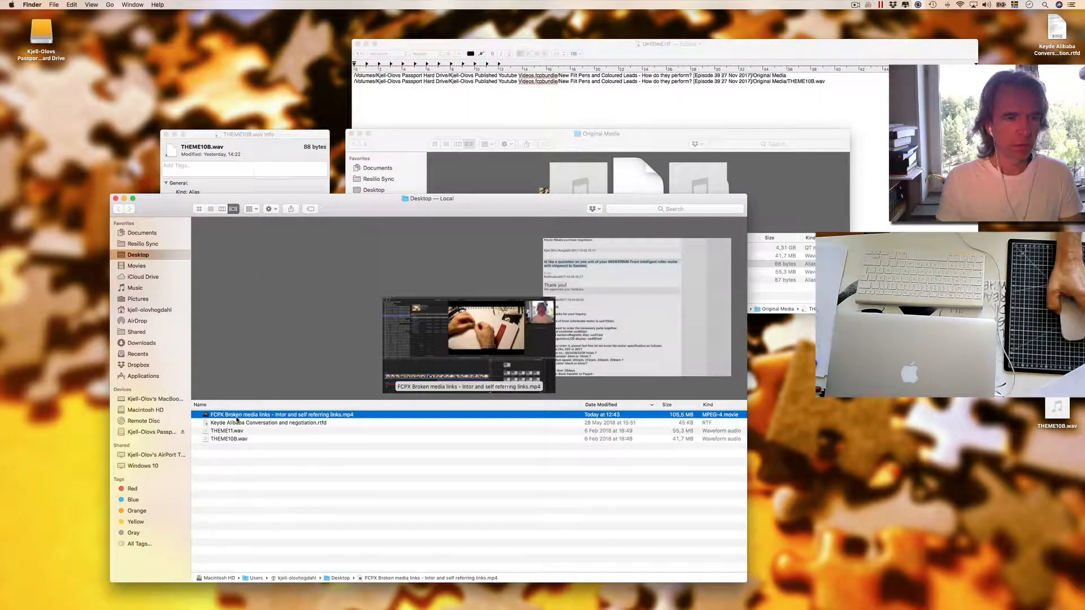
pyautogui.click(115, 198)
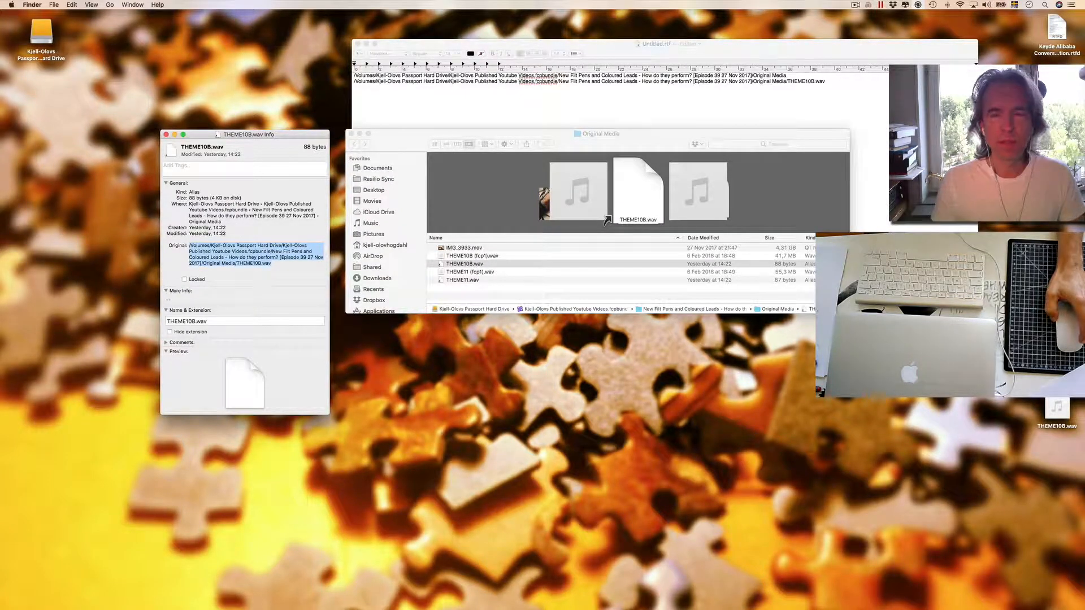
pyautogui.moveTo(1034, 603)
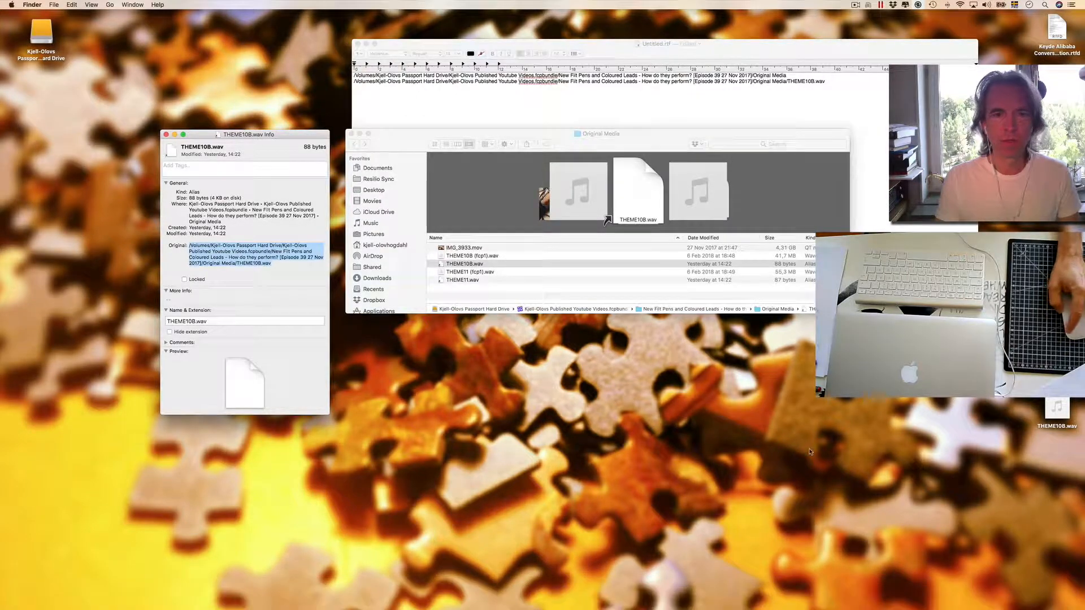
# - Switch to Final Cut Pro, set the media import to copy files to the library, and close the import window without importing
pyautogui.hotkey('ctrl', 'Right')
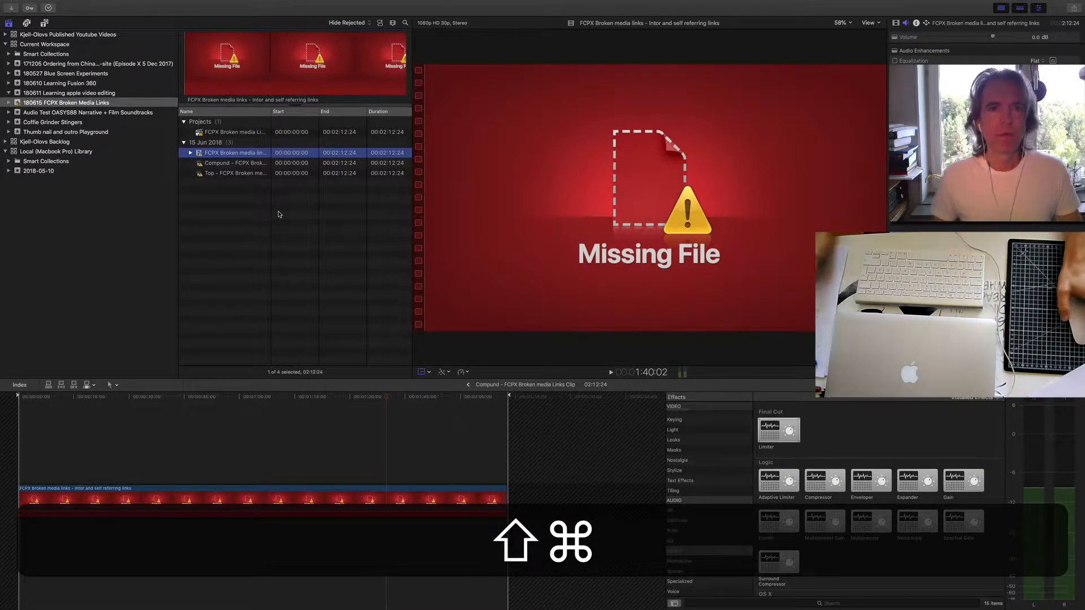
pyautogui.moveTo(17, 12)
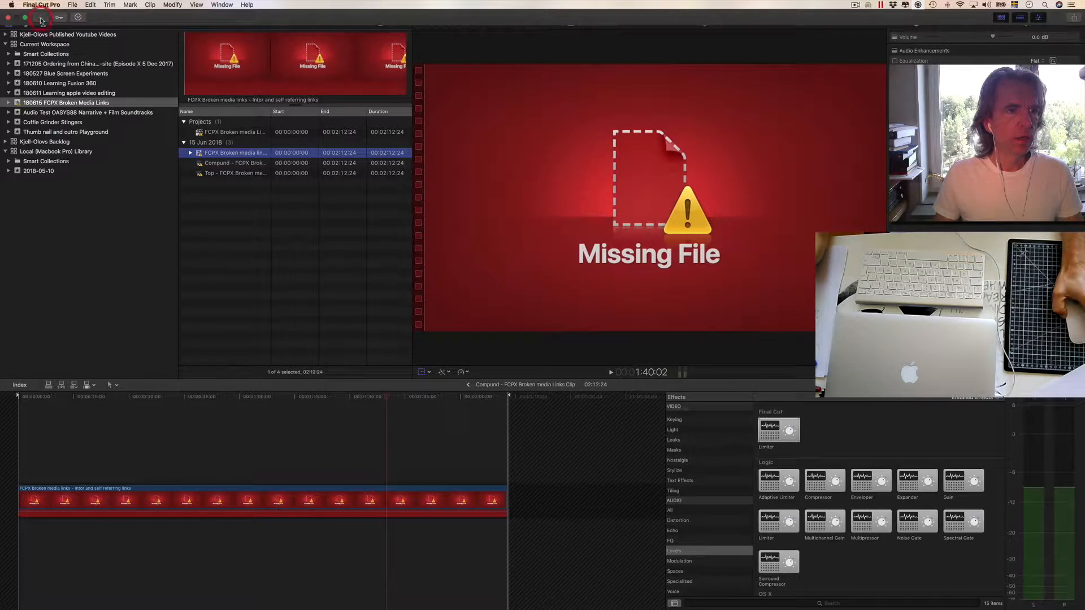
pyautogui.click(41, 19)
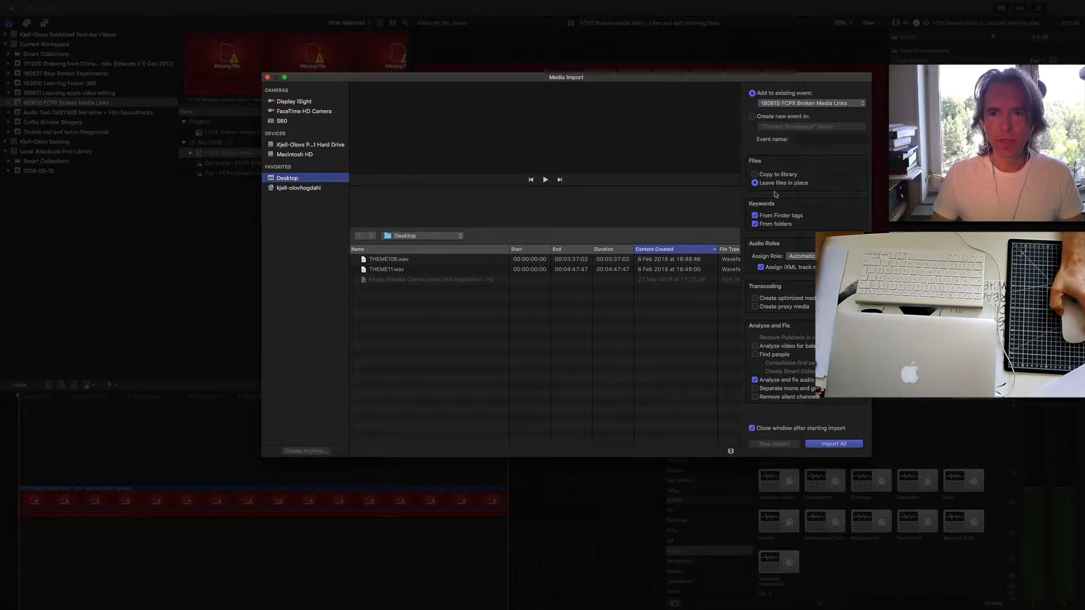
pyautogui.click(756, 175)
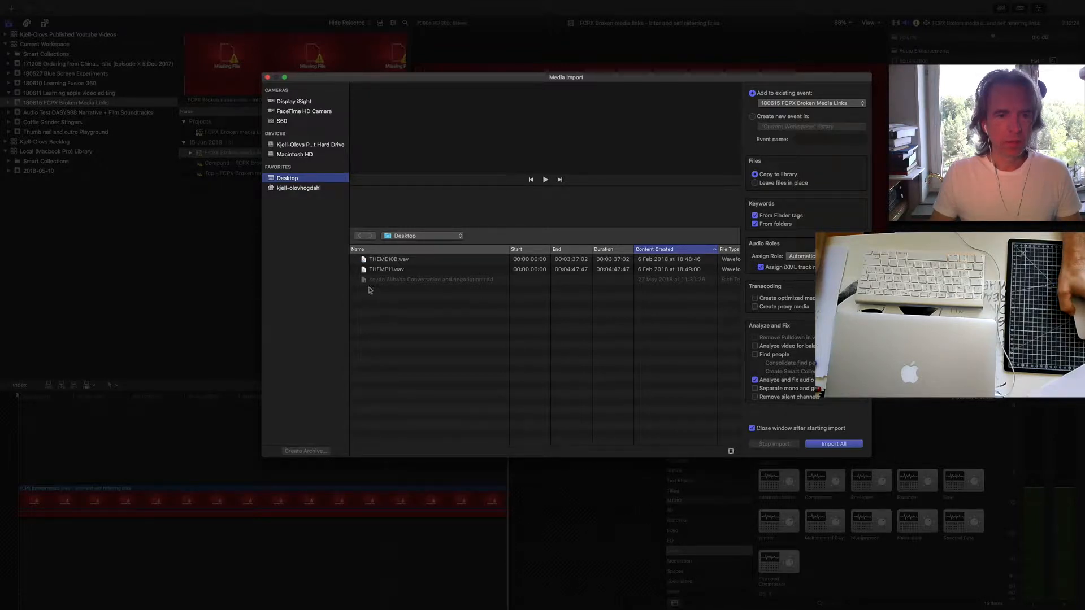
pyautogui.click(446, 317)
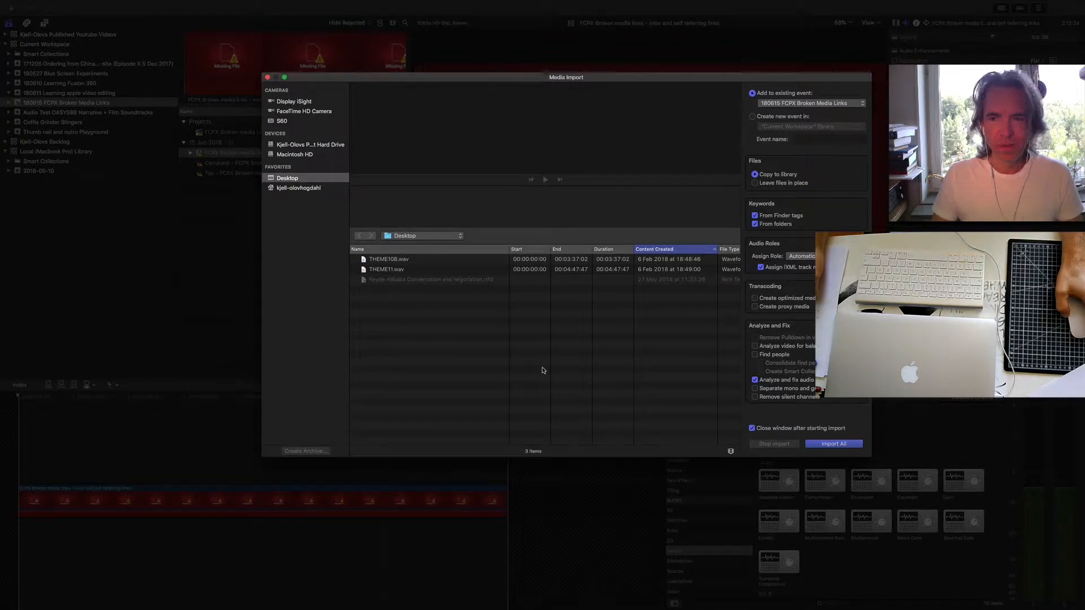
pyautogui.click(268, 78)
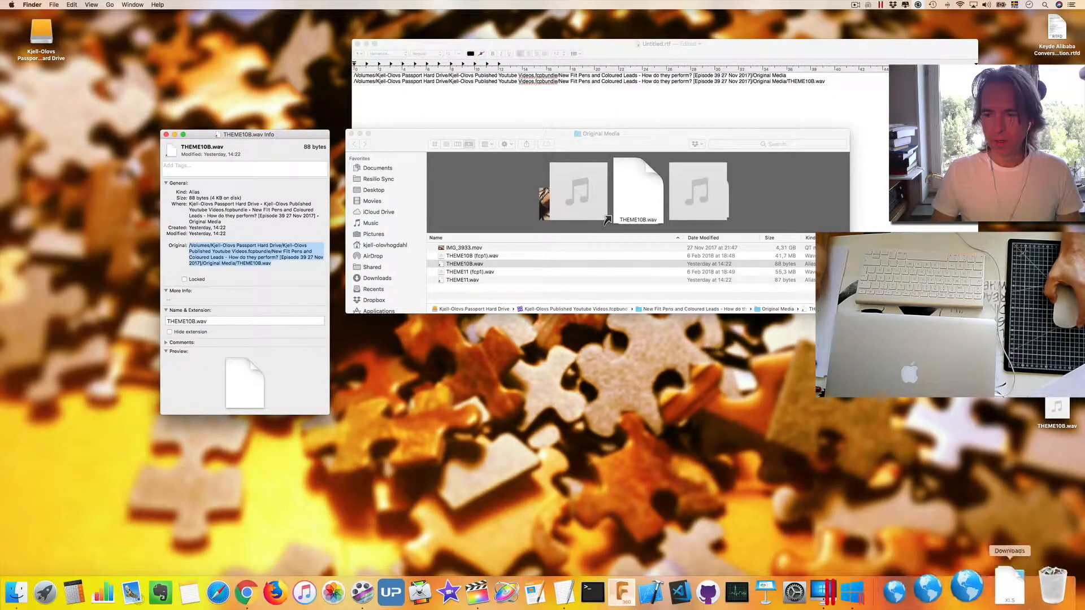
# - Switch to Finder, open the Trash in a taller window, and sort its files by date modified, newest first
pyautogui.rightClick(1043, 589)
pyautogui.click(1041, 532)
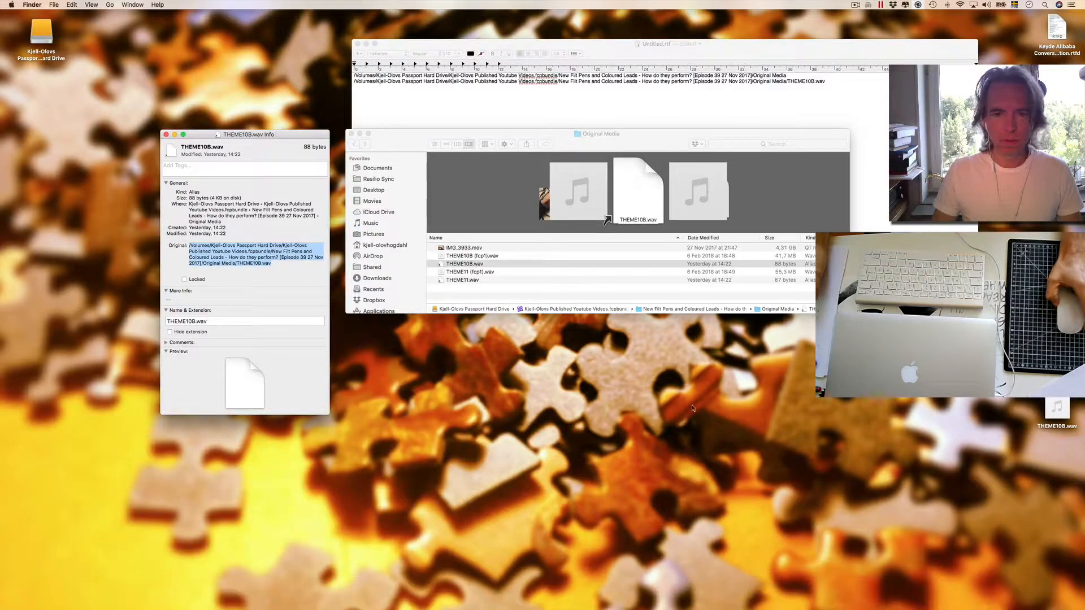
pyautogui.scroll(-2, 563, 446)
pyautogui.scroll(2, 562, 446)
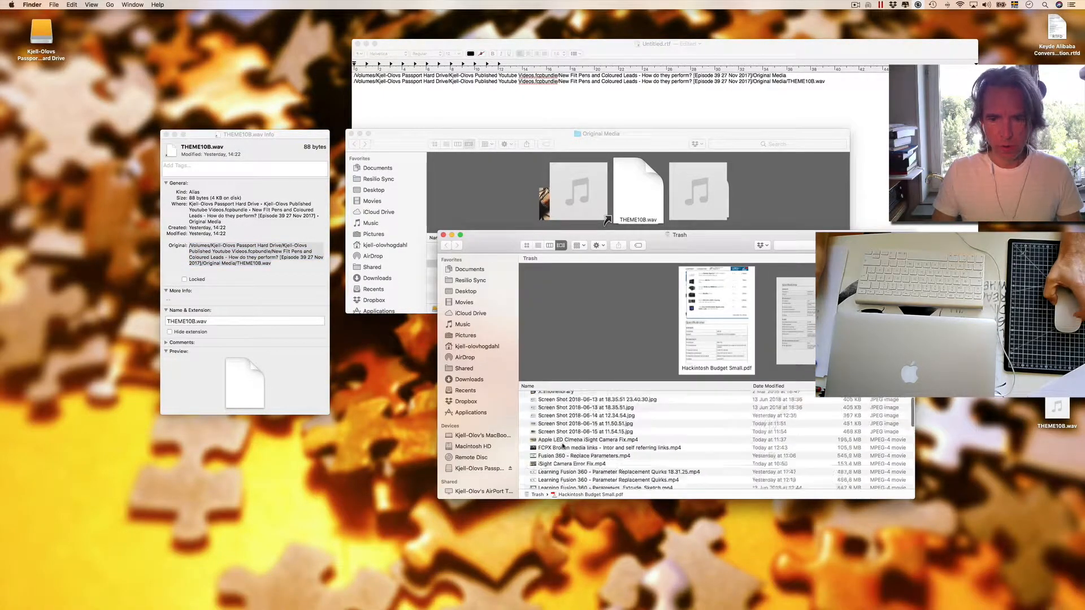
pyautogui.click(769, 386)
pyautogui.scroll(3, 622, 410)
pyautogui.click(568, 405)
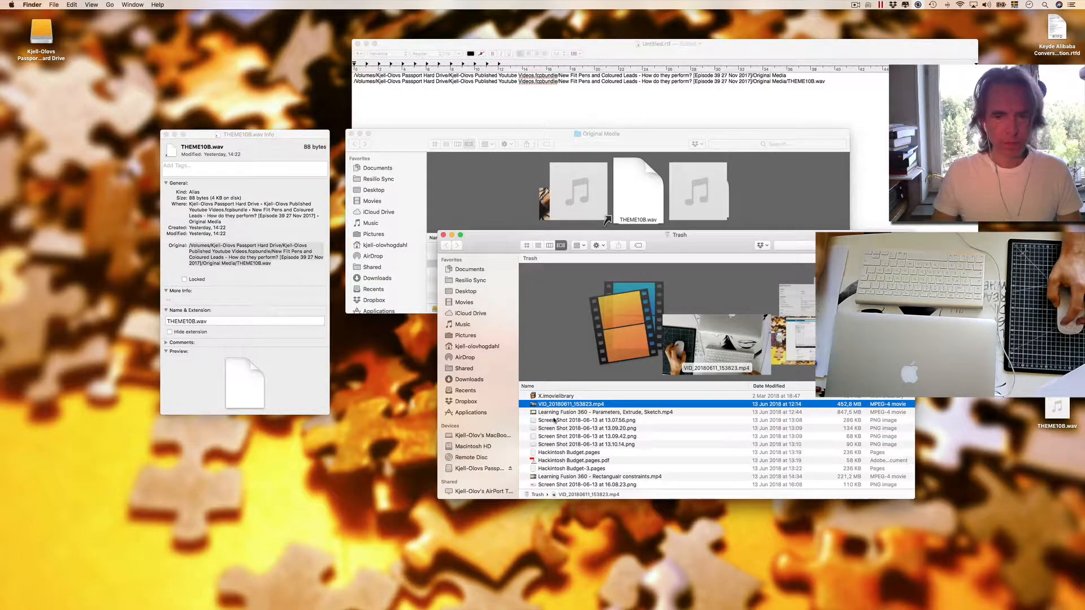
pyautogui.scroll(-10, 547, 421)
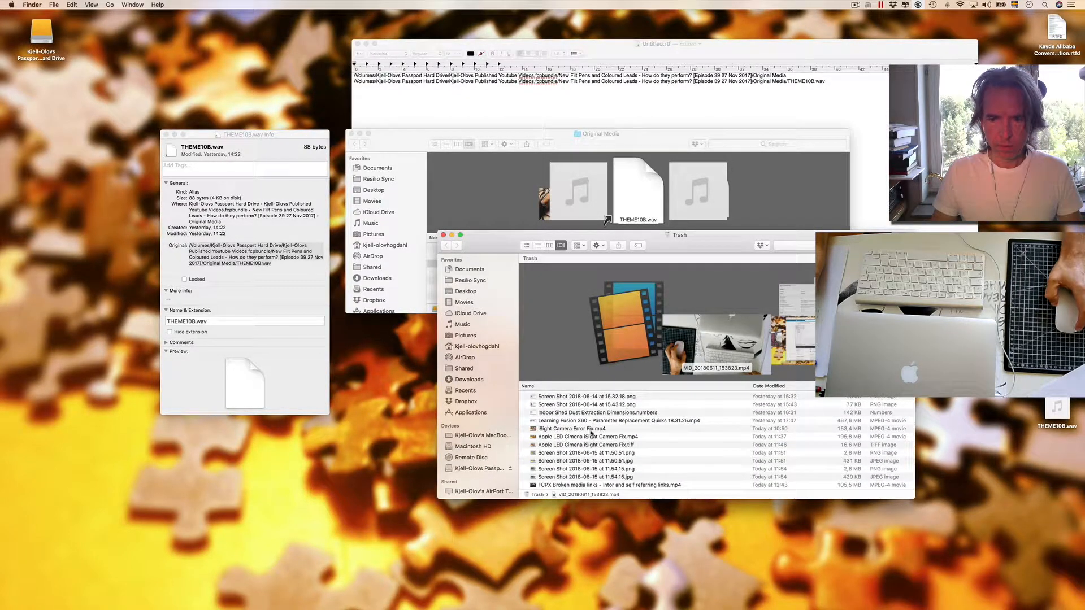
pyautogui.moveTo(707, 499); pyautogui.dragTo(710, 551)
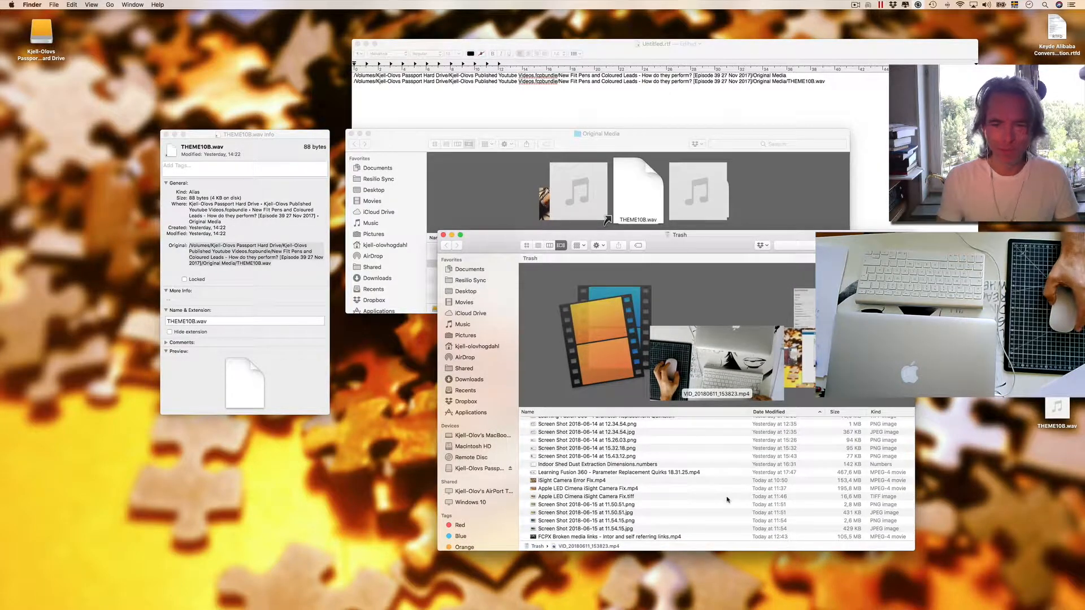
pyautogui.click(768, 413)
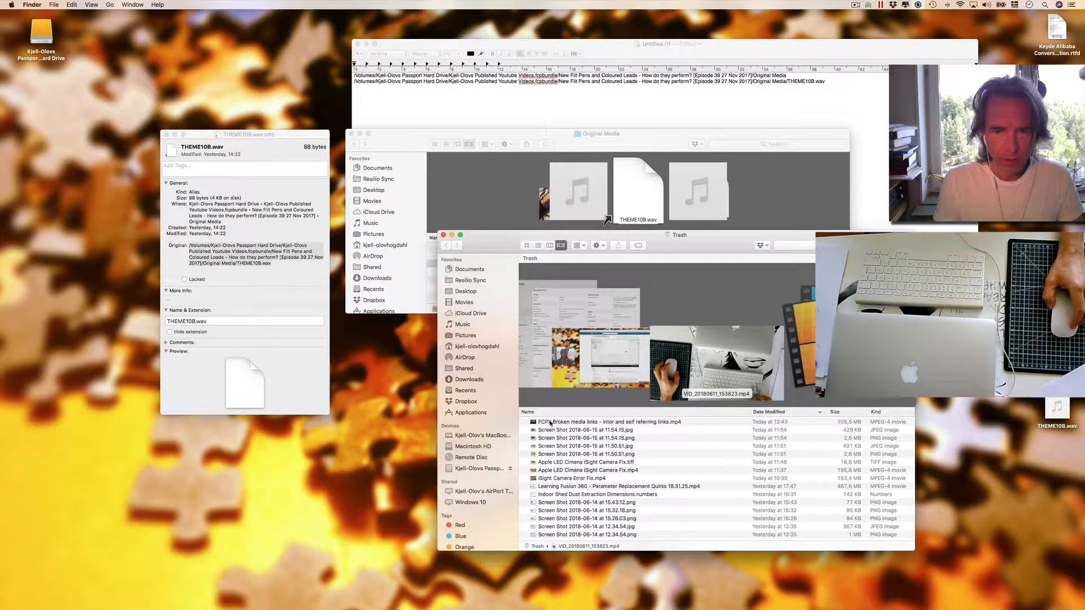
# - Restore the FCPX Broken media links mp4 file from the Trash to its original location on the Desktop
pyautogui.click(549, 423)
pyautogui.rightClick(551, 422)
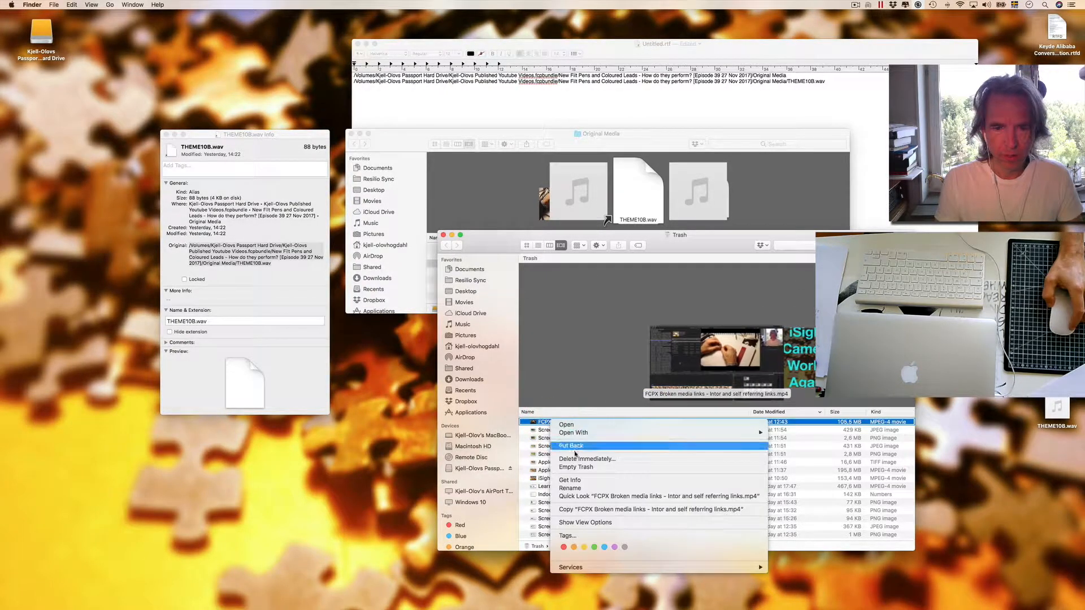
pyautogui.click(574, 447)
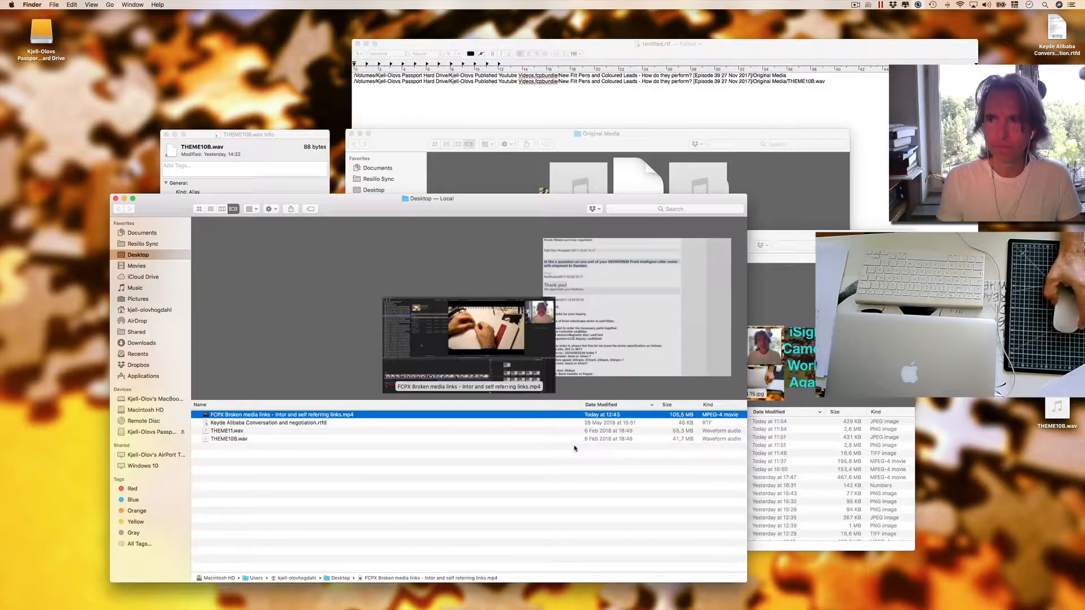
# - Back in Final Cut Pro, import the FCPX Broken media links movie from the Desktop into the 180615 event, copying it to the library
pyautogui.hotkey('ctrl', 'Right')
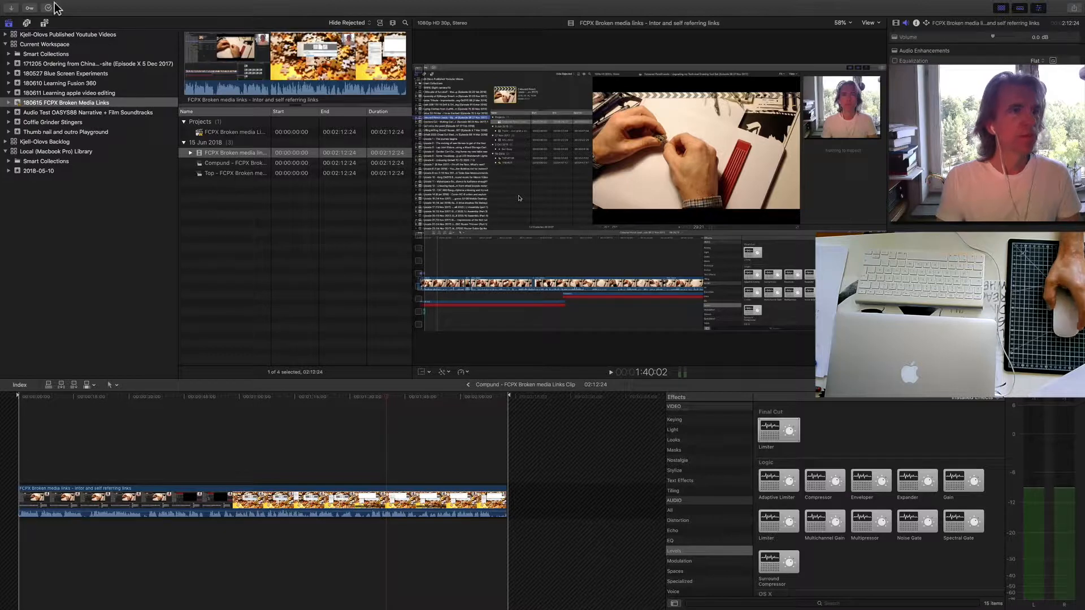
pyautogui.click(11, 8)
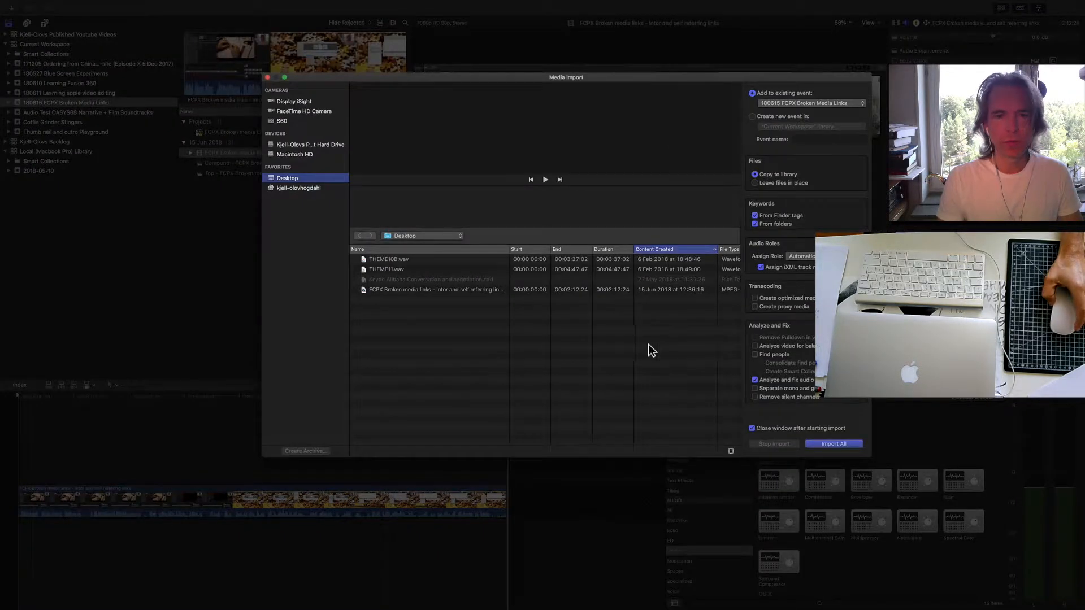
pyautogui.click(452, 291)
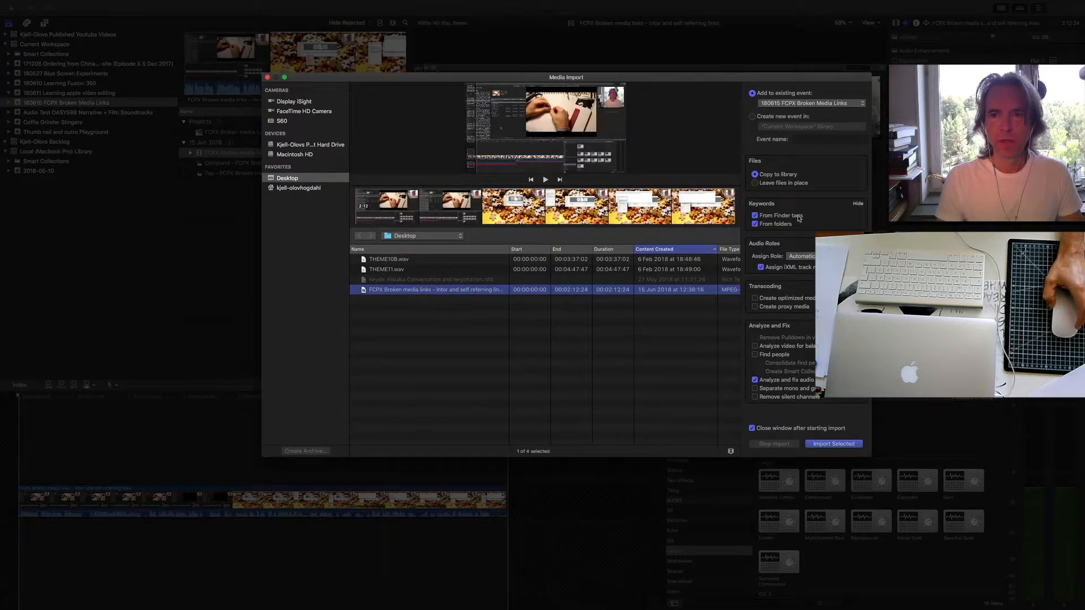
pyautogui.click(828, 445)
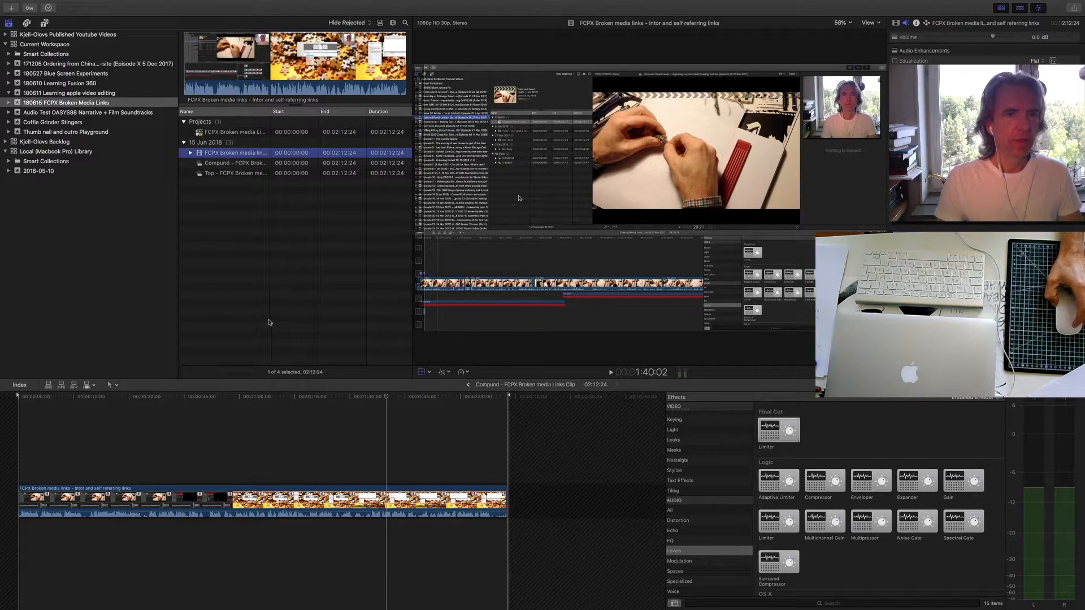
# - Reveal the FCPX Broken media links clip's source file in Finder, and widen the window to read its full path
pyautogui.rightClick(199, 155)
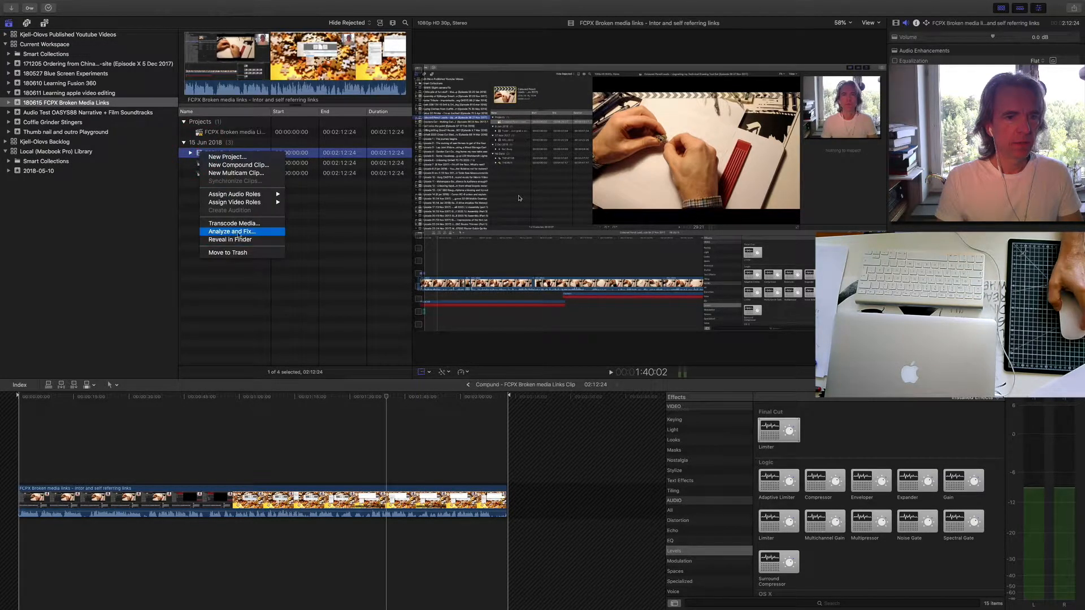
pyautogui.click(239, 240)
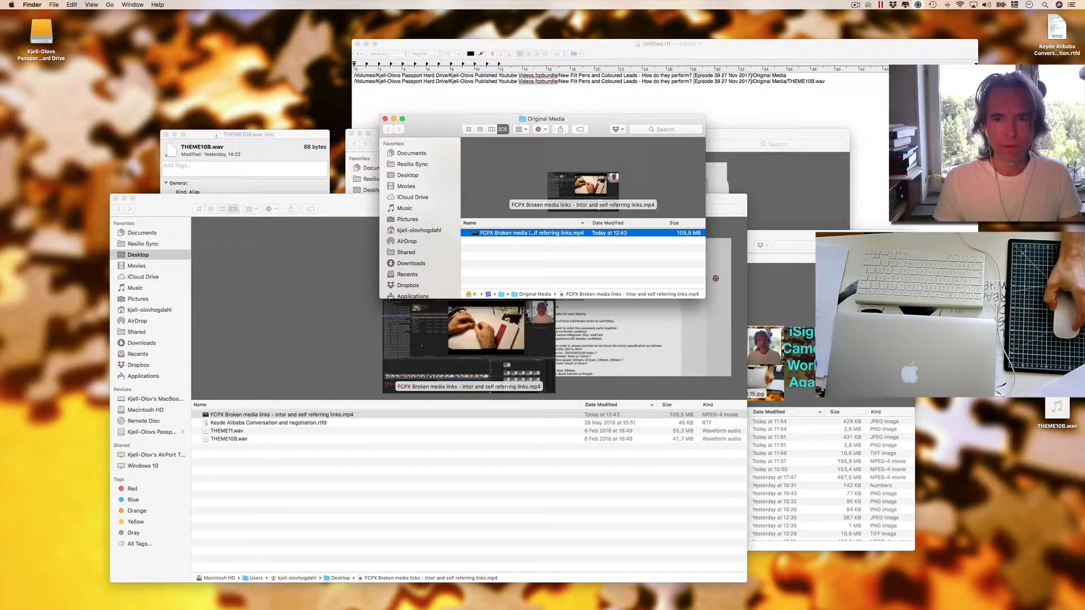
pyautogui.moveTo(705, 278); pyautogui.dragTo(1017, 278)
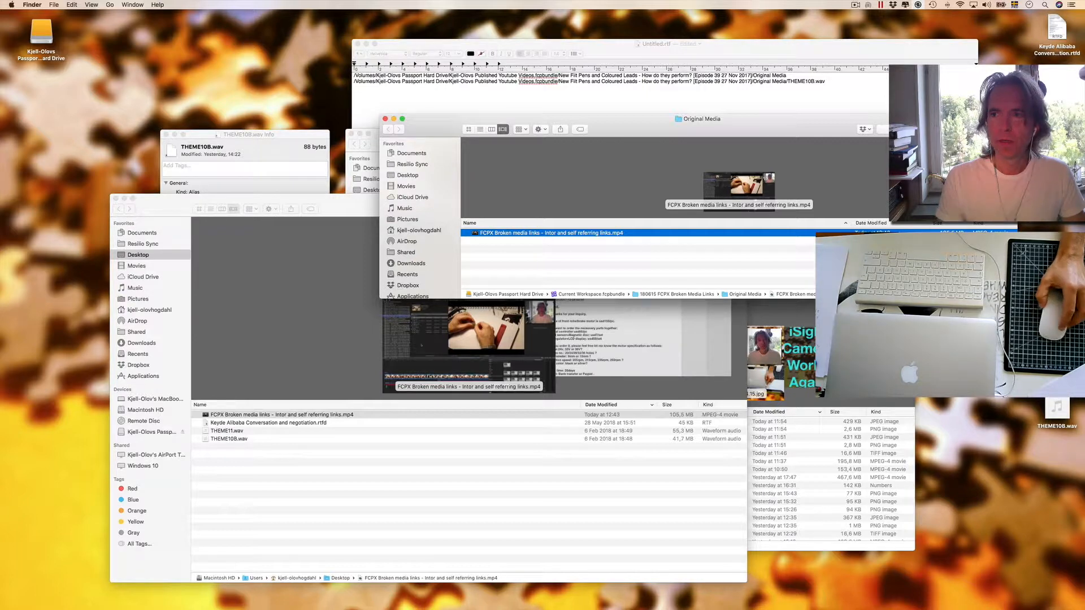
# - Close the newly revealed Original Media window and move the Desktop copy of the FCPX Broken media links movie to the Trash
pyautogui.click(1056, 79)
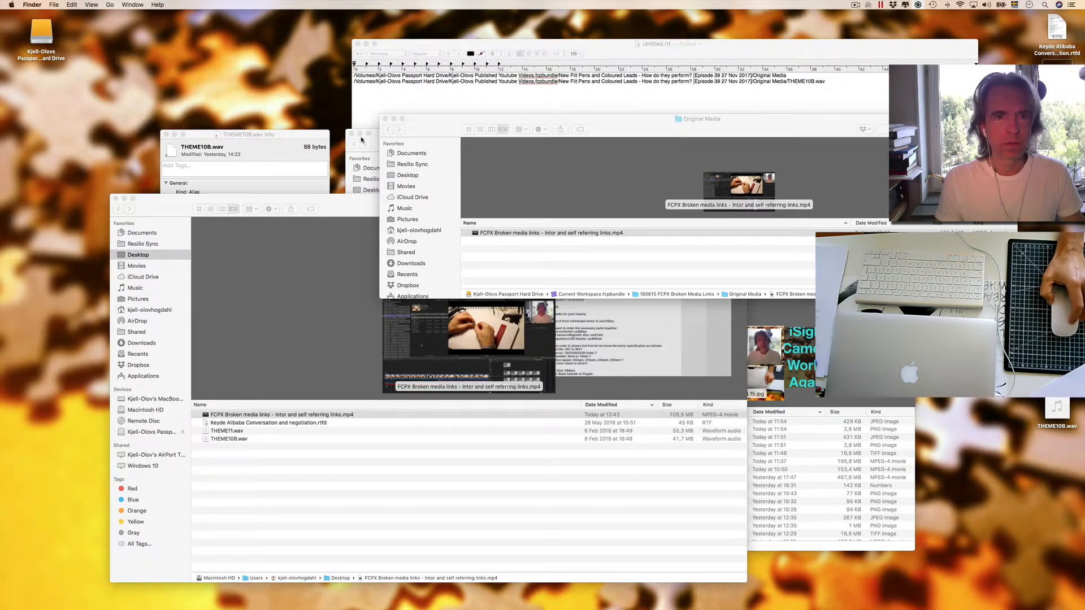
pyautogui.click(384, 119)
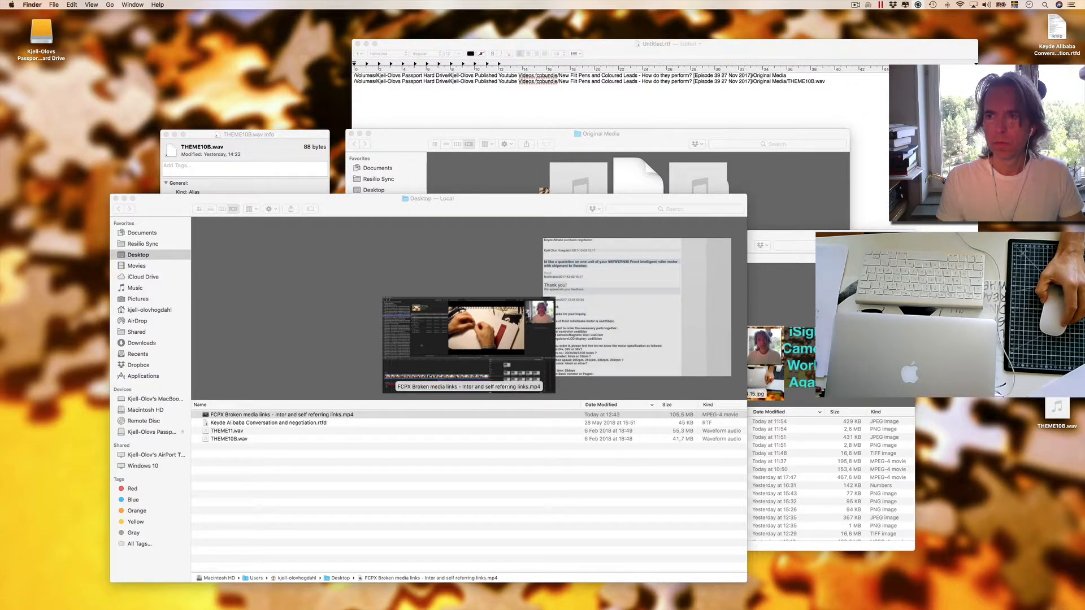
pyautogui.moveTo(1057, 77); pyautogui.dragTo(1031, 593)
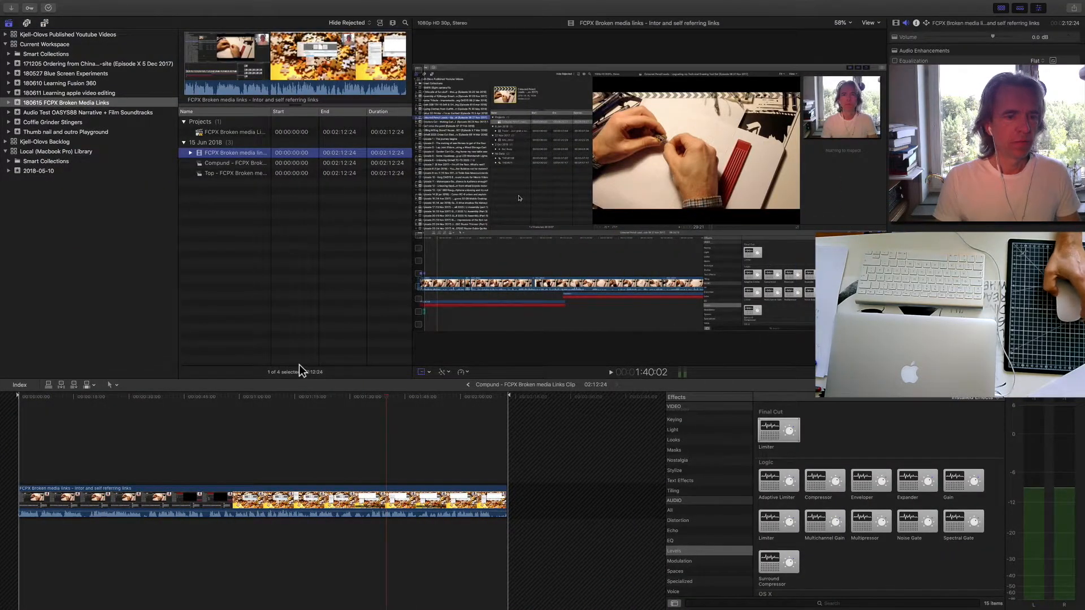
# - Switch back to Final Cut Pro and place the playhead at 55:04 in the compound clip to check its picture
pyautogui.click(242, 428)
pyautogui.click(221, 427)
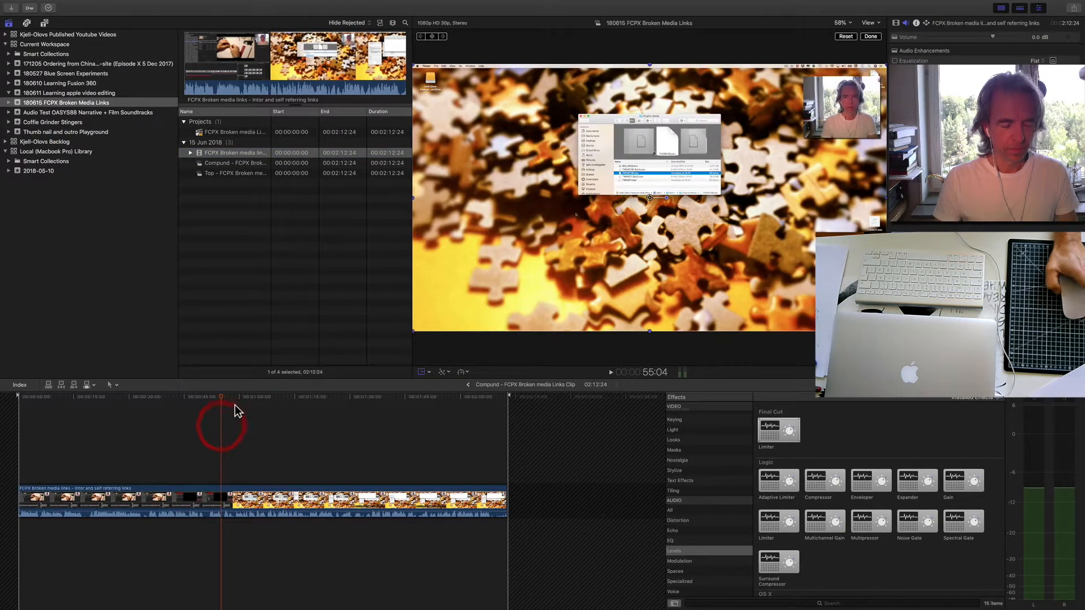